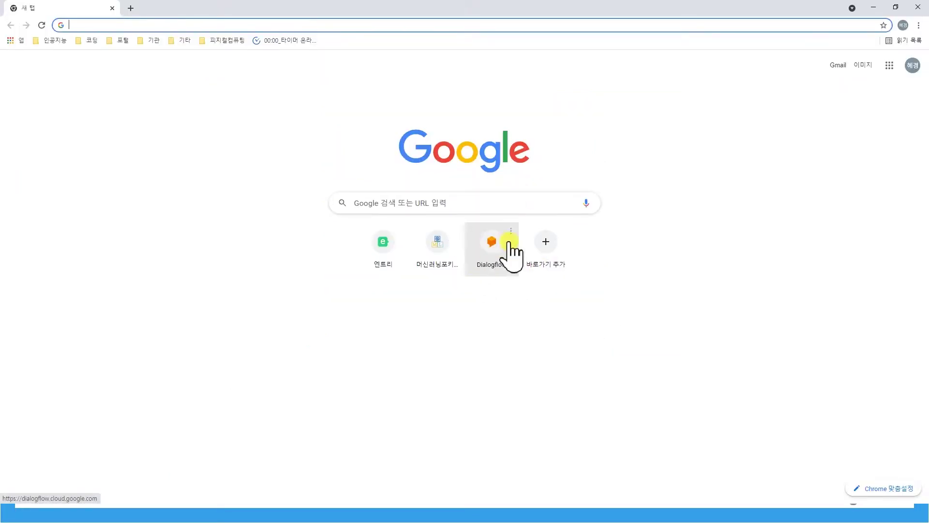
- Open Dialogflow and create a new agent named EnglishBot
click(490, 242)
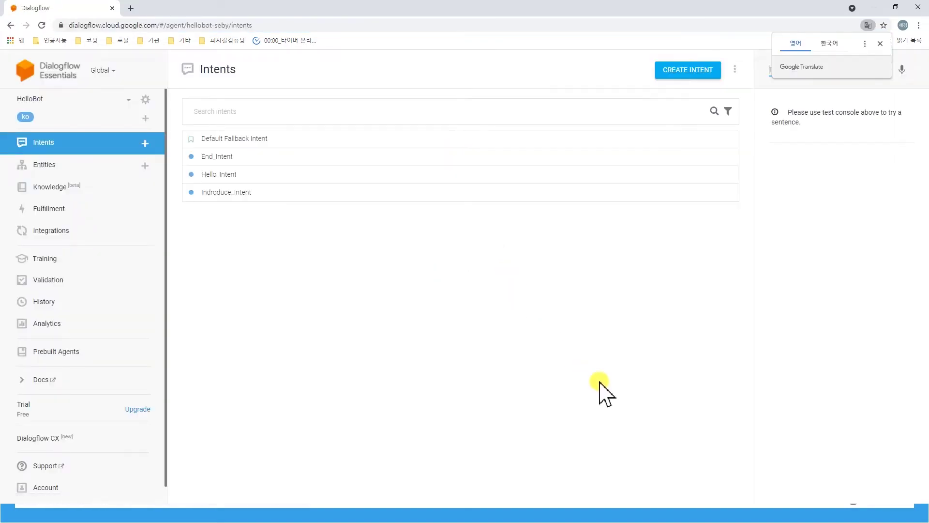
click(879, 44)
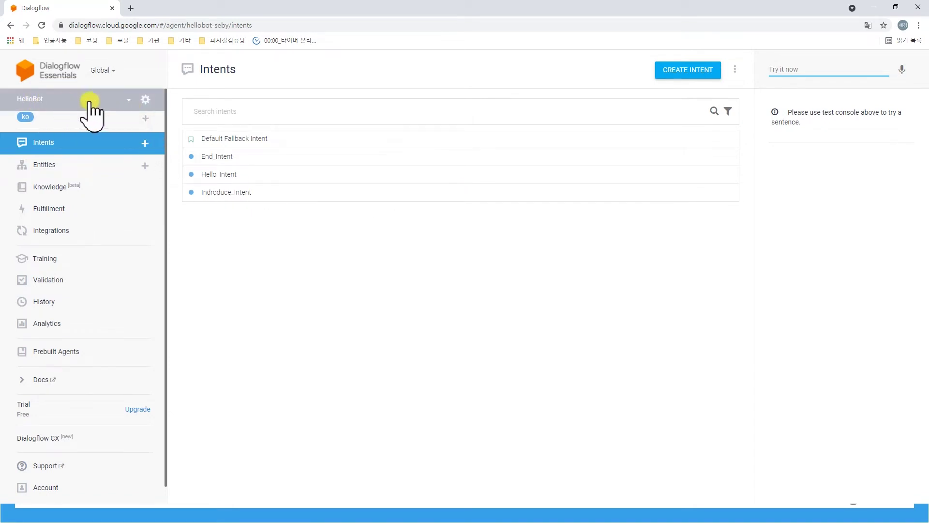
click(129, 99)
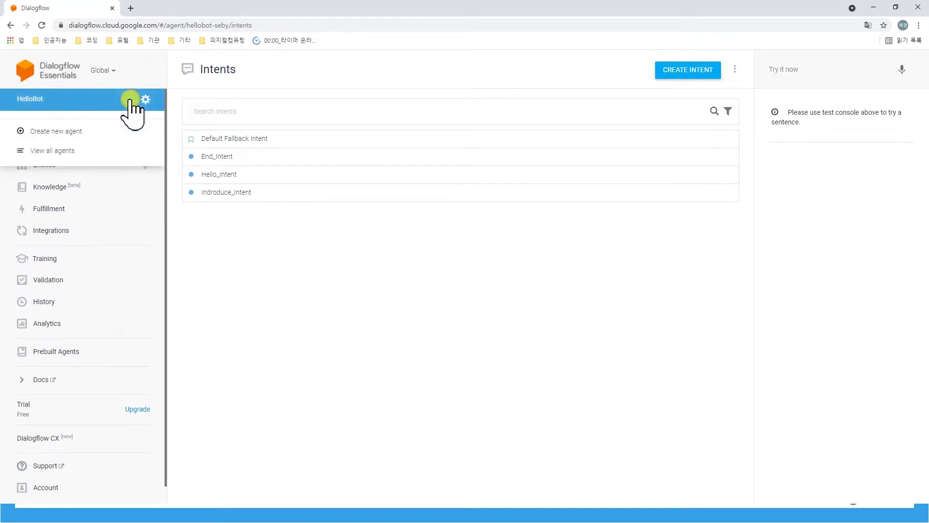
click(73, 132)
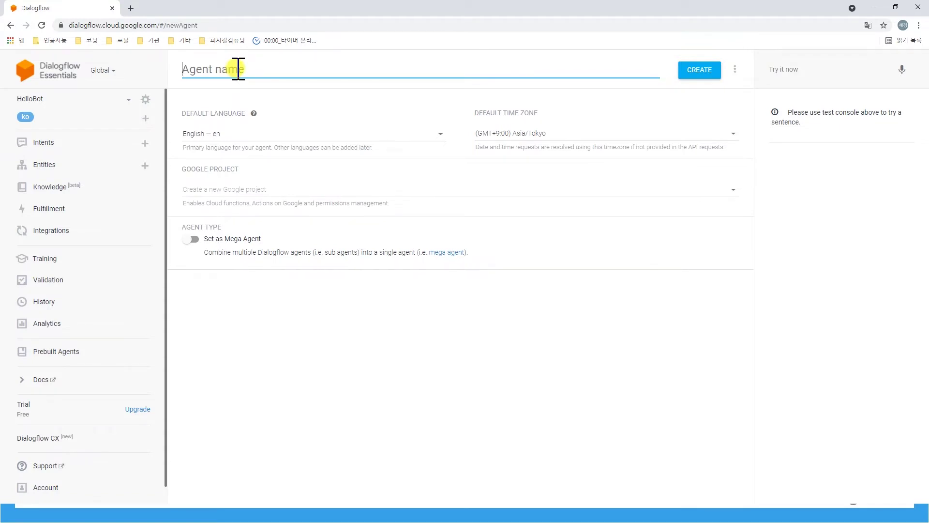
text(EnglishBot)
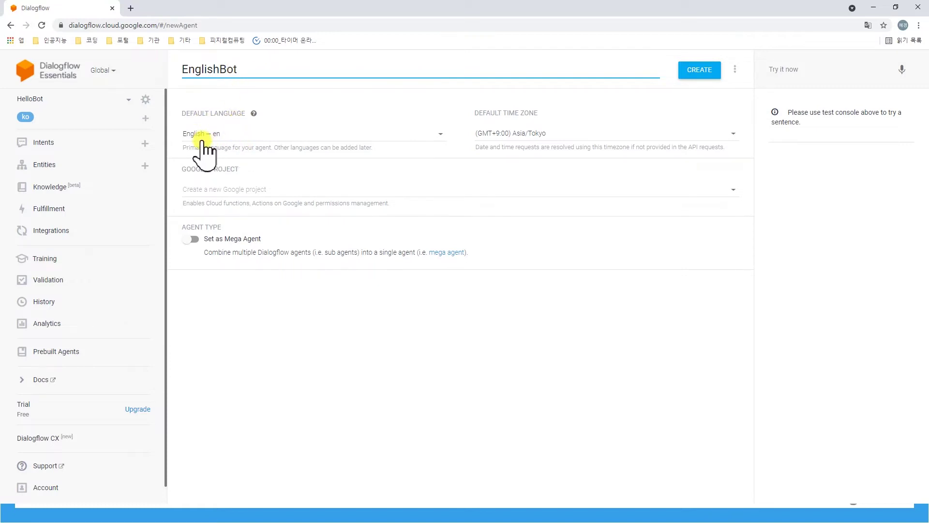
click(701, 72)
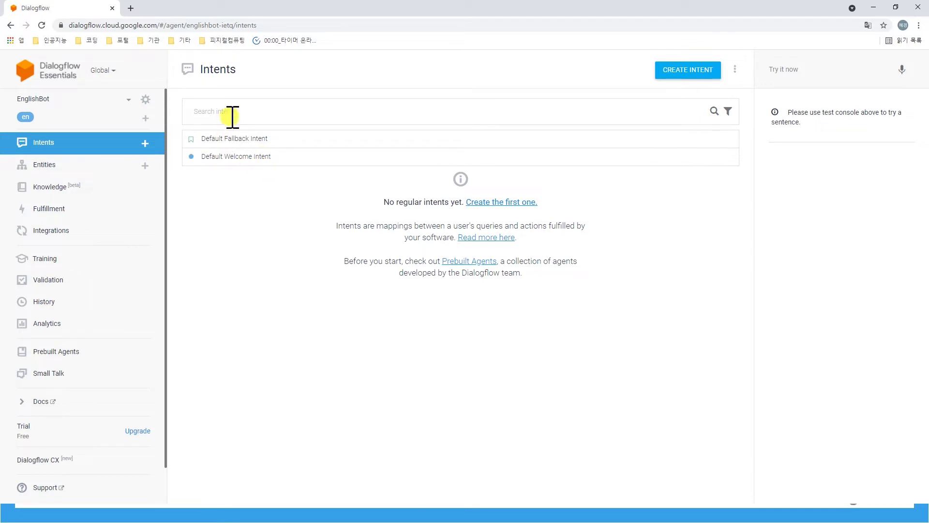
- In the Default Welcome Intent, delete the predefined text responses and add an empty text response block
click(226, 156)
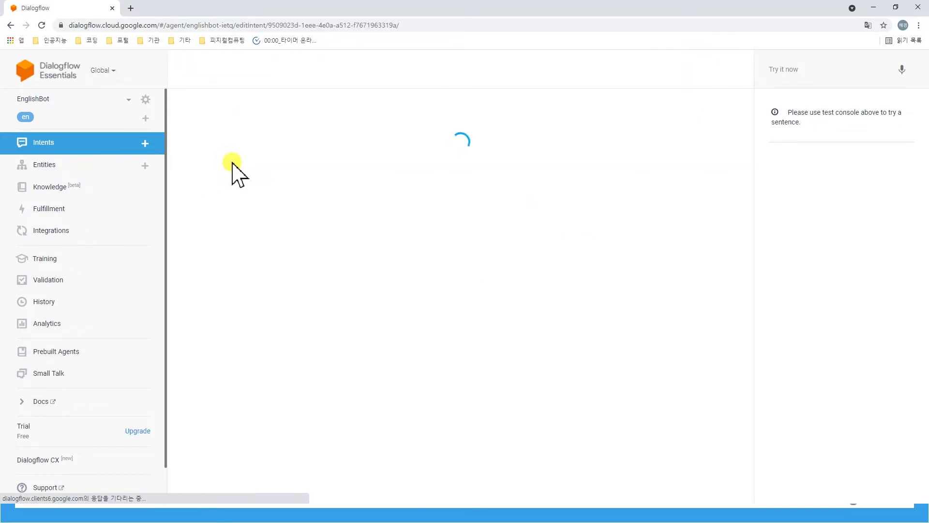
scroll(242, 273, down, 2)
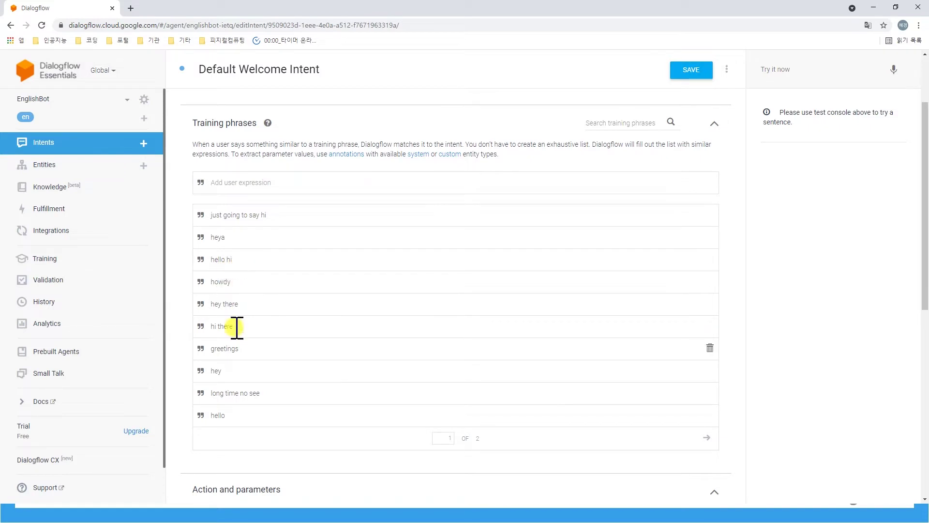
scroll(276, 400, down, 1)
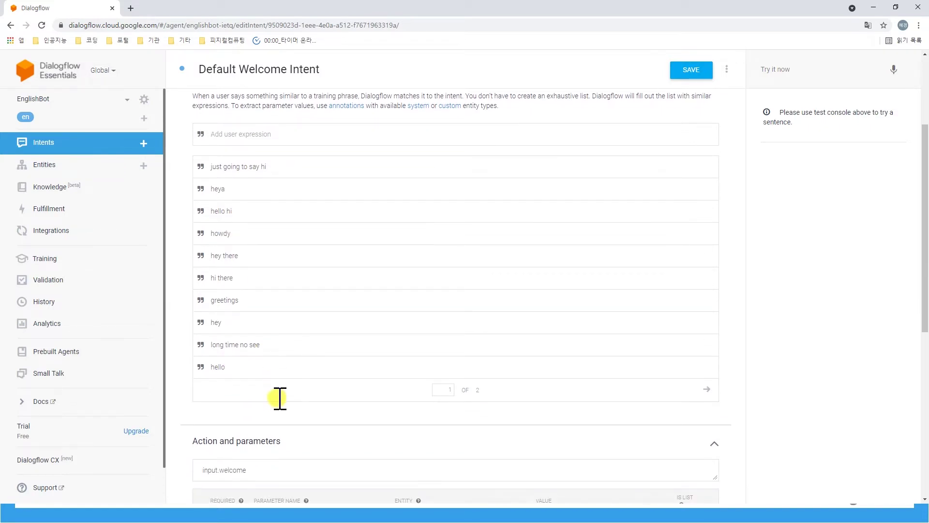
scroll(254, 230, down, 5)
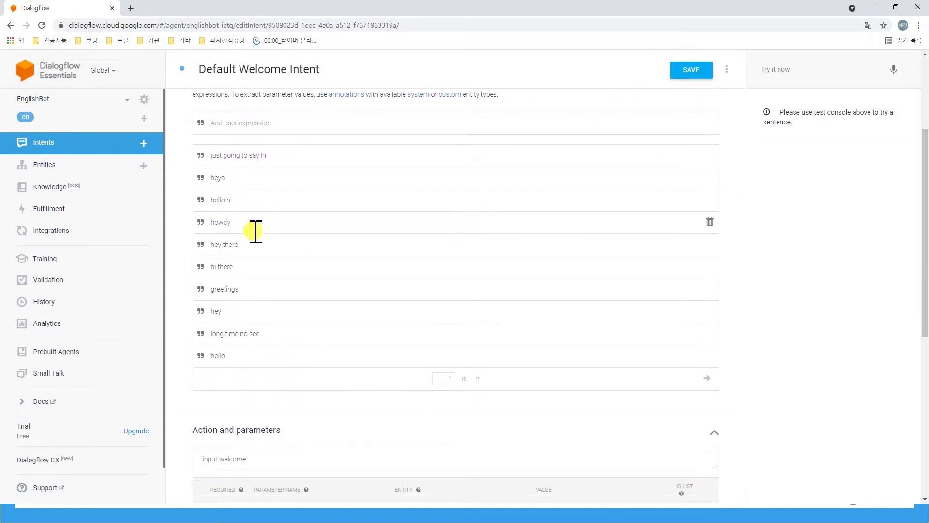
scroll(255, 231, down, 2)
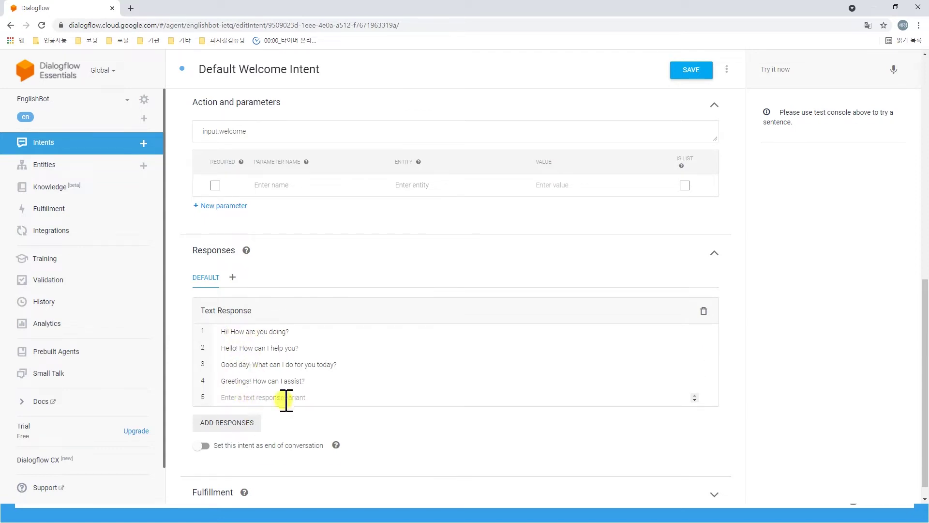
click(704, 310)
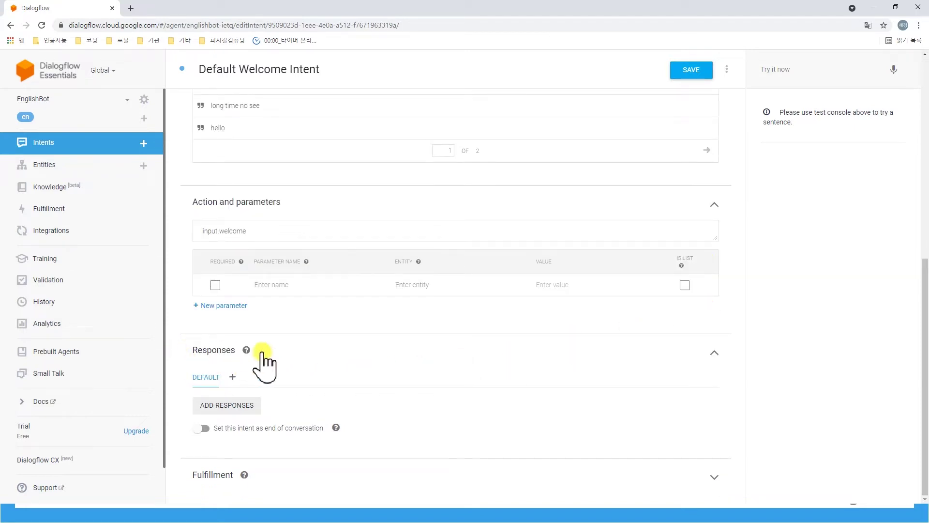
click(237, 407)
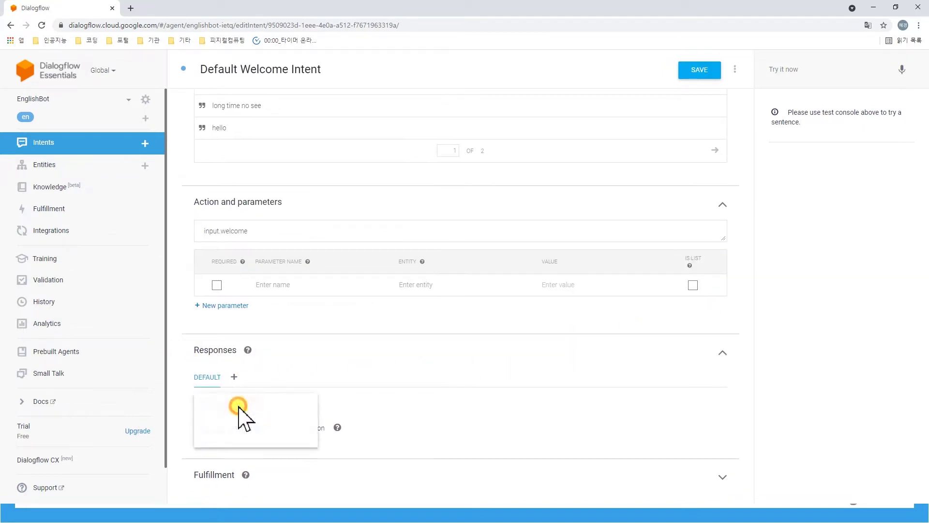
click(218, 408)
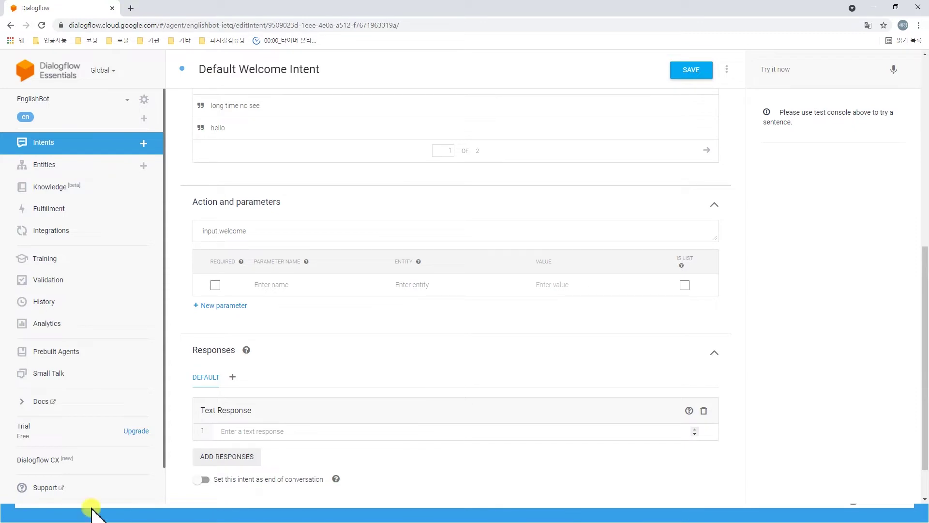
- Copy the self-introduction line ending "How are you doing today?" from Notepad into the welcome intent's text response and save the intent
click(141, 515)
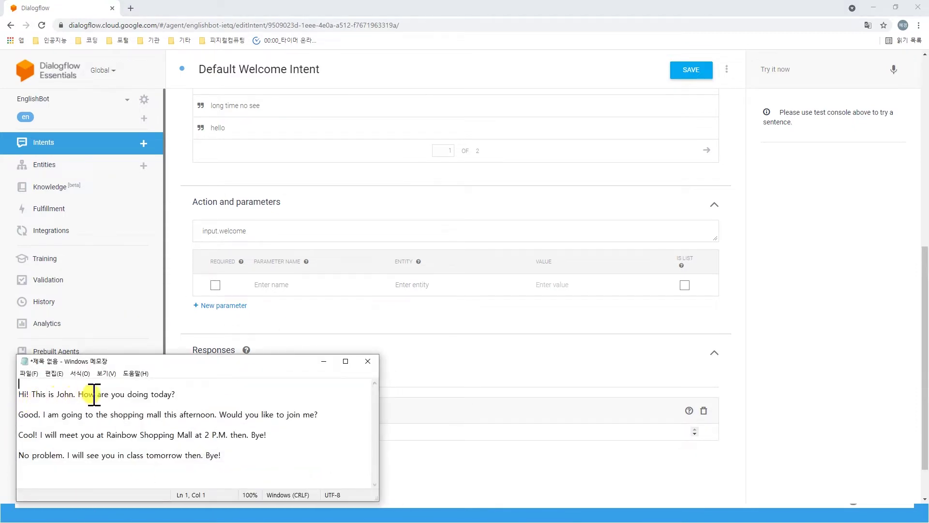
drag(180, 394, 22, 394)
key(ctrl+c)
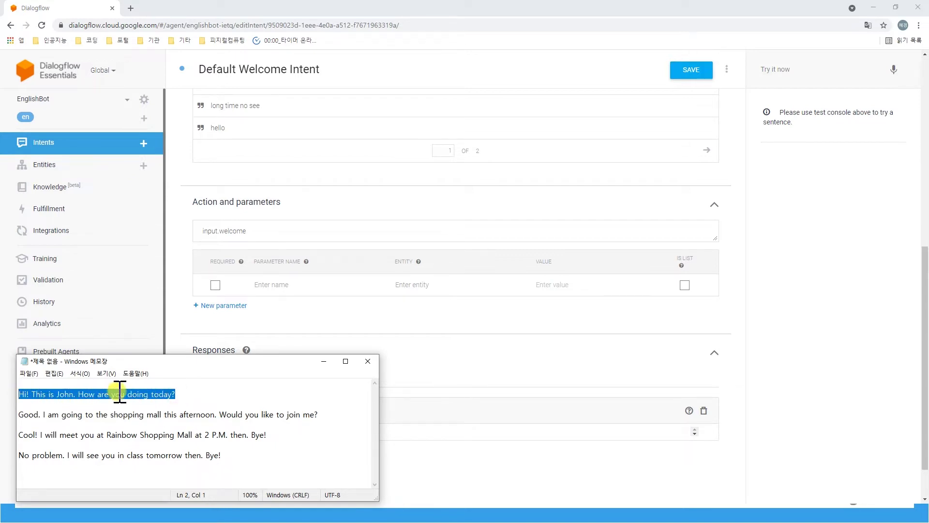
click(387, 359)
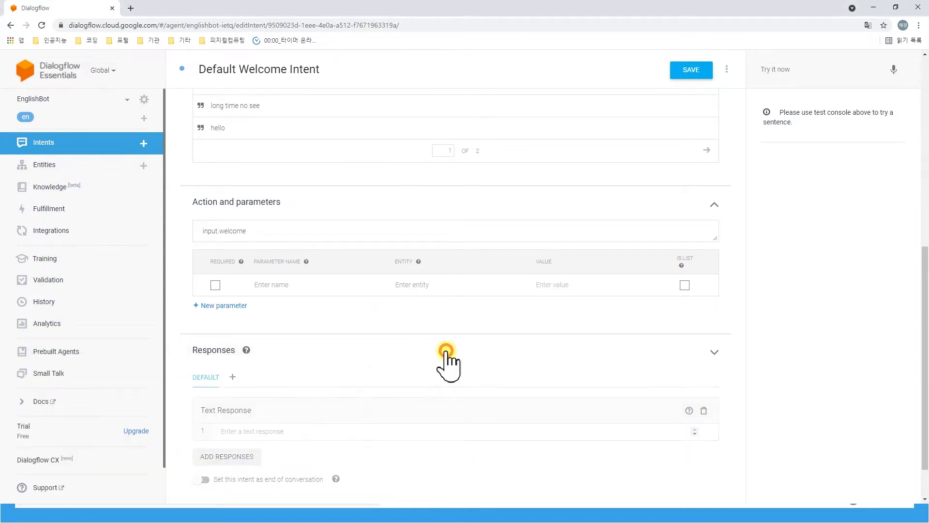
click(218, 443)
scroll(290, 447, down, 2)
click(248, 428)
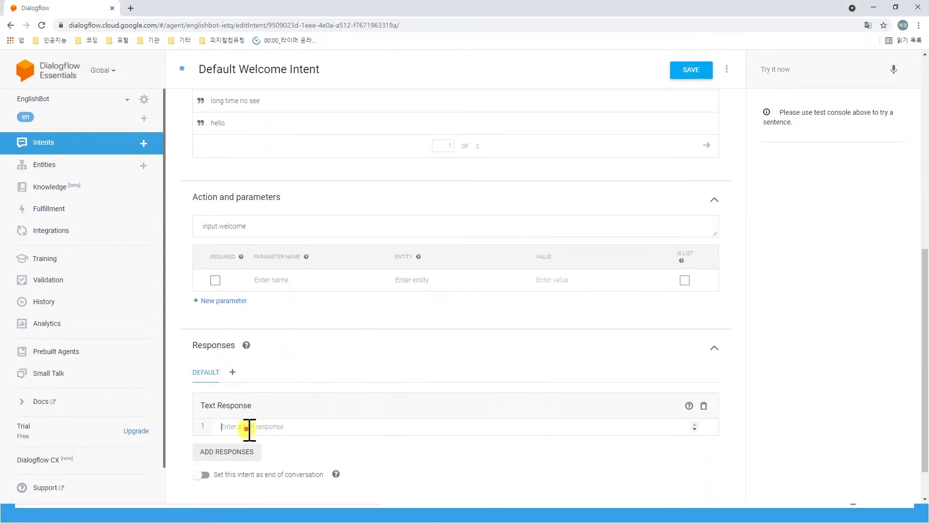
key(ctrl+v)
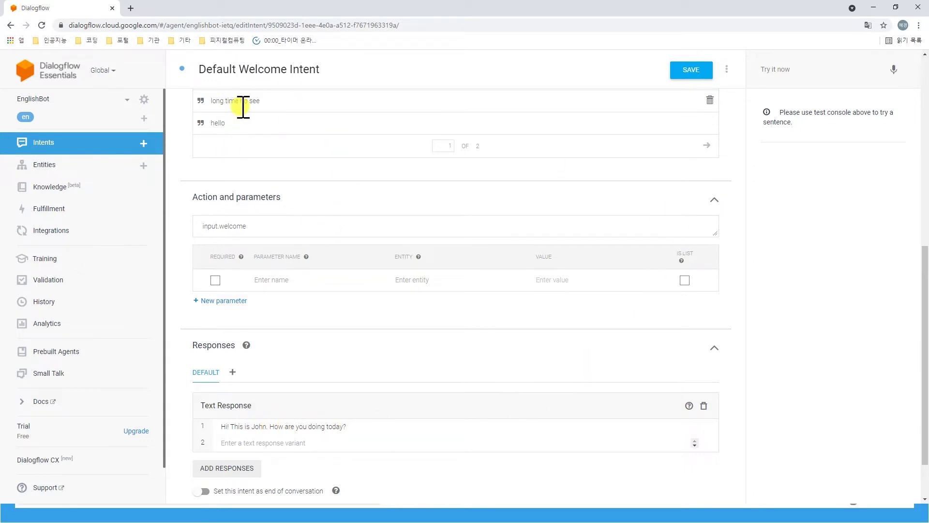
scroll(232, 145, up, 4)
scroll(263, 202, down, 5)
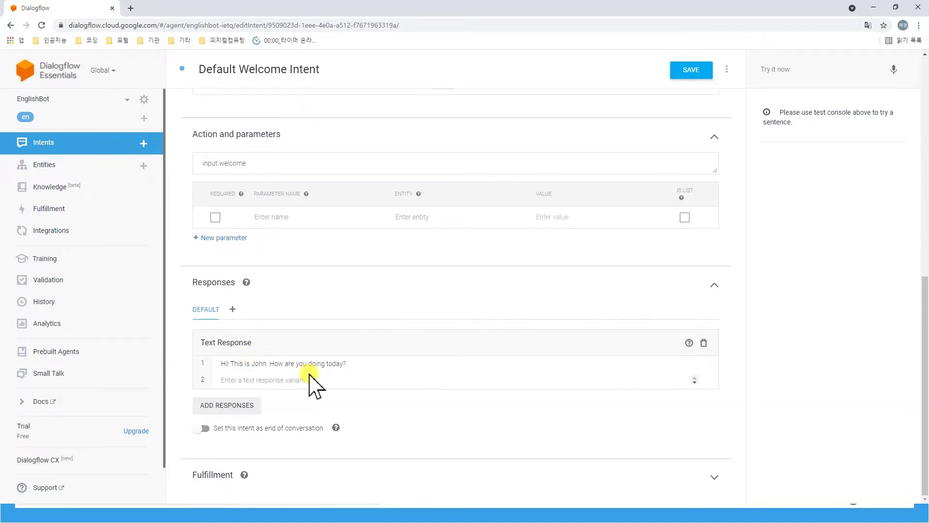
click(695, 70)
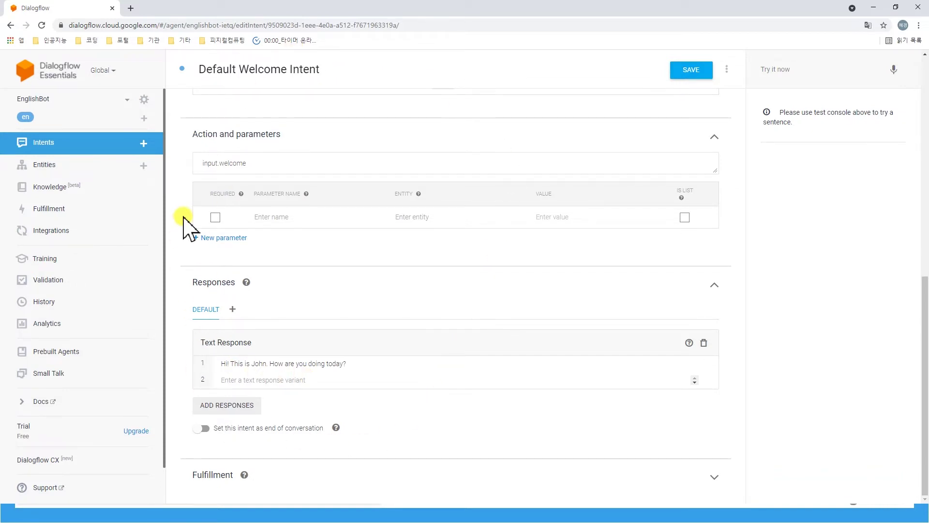
- Return to the intent list and add a custom follow-up intent to the Default Welcome Intent
click(9, 25)
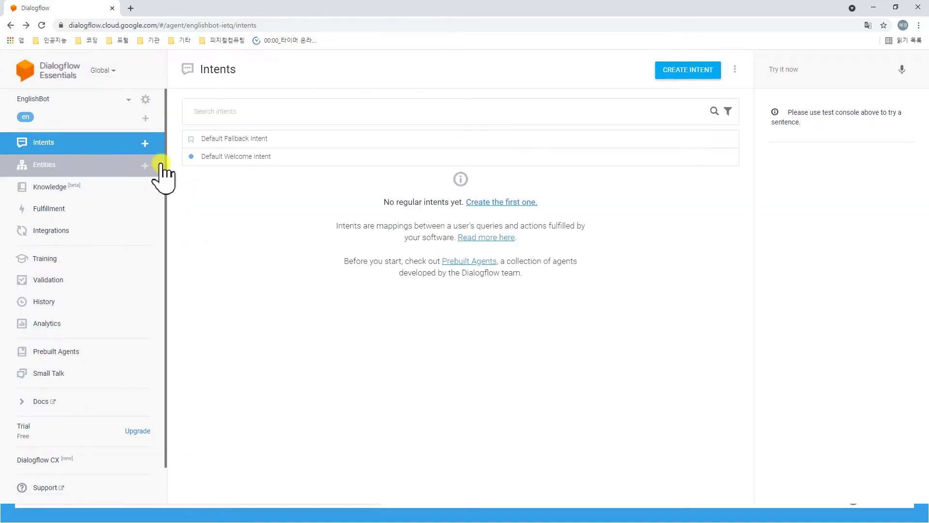
click(232, 157)
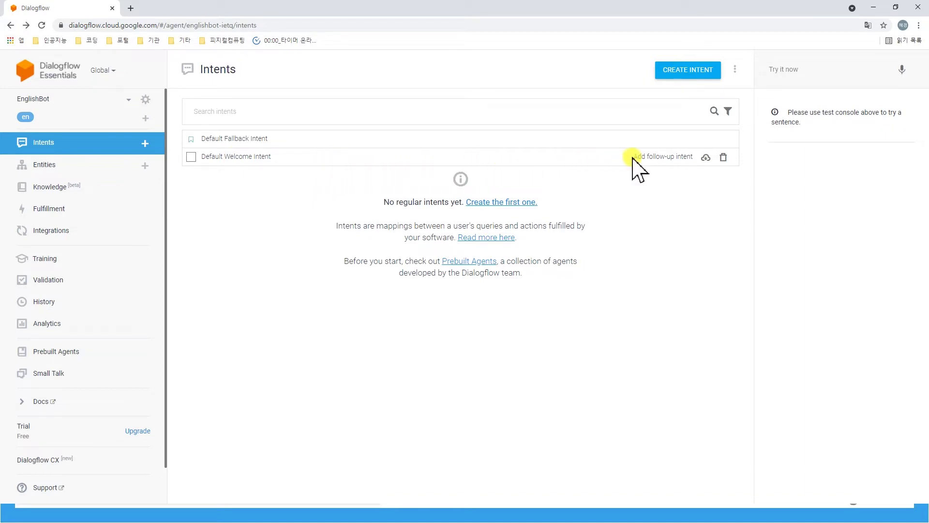
click(688, 158)
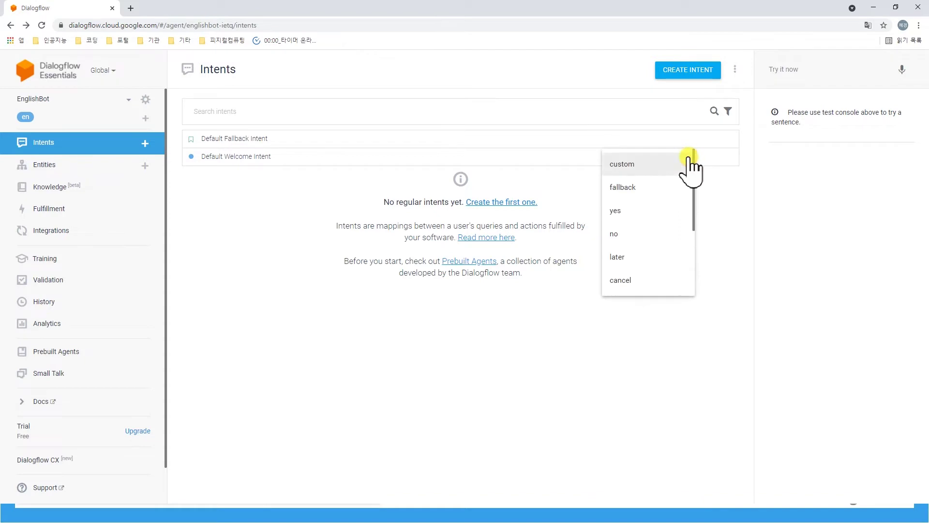
click(617, 164)
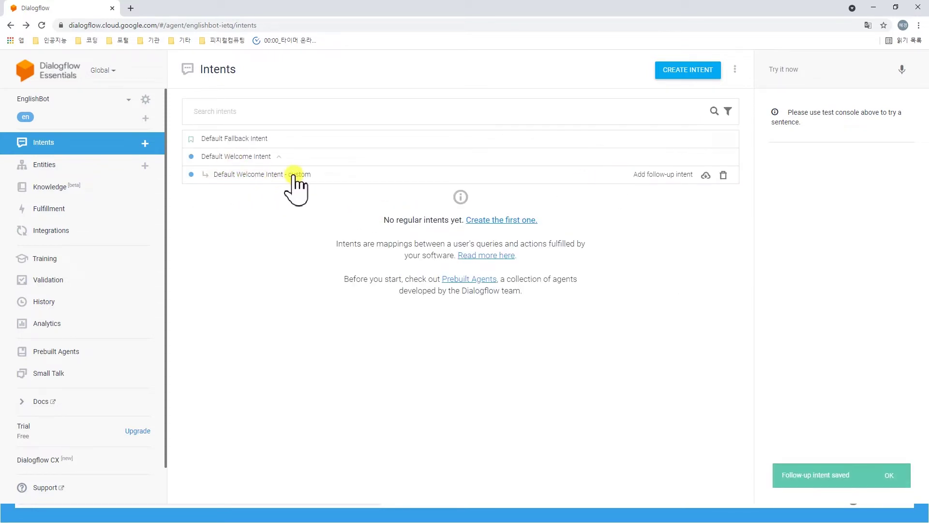
- Add the training phrases "I am good", "I am fine", "Fine", "Good" and "Fantastic" to the custom follow-up intent
click(267, 174)
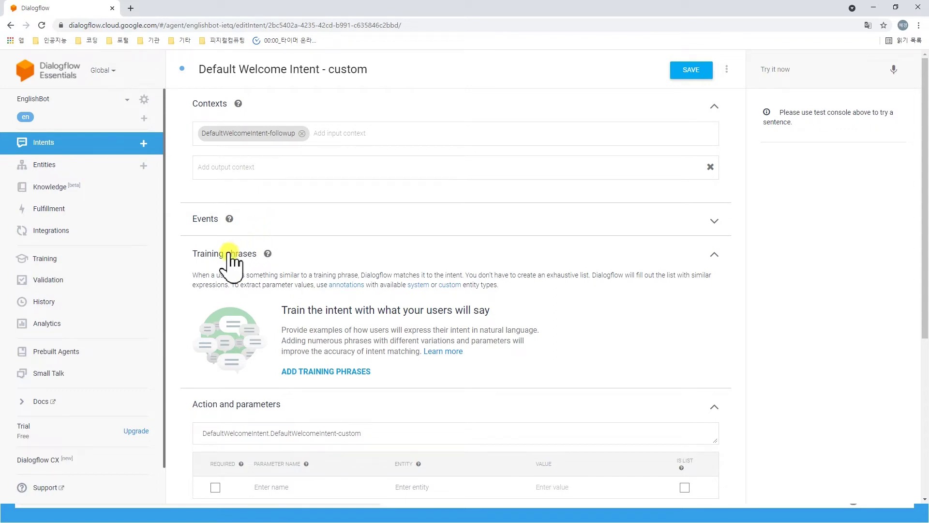
click(338, 371)
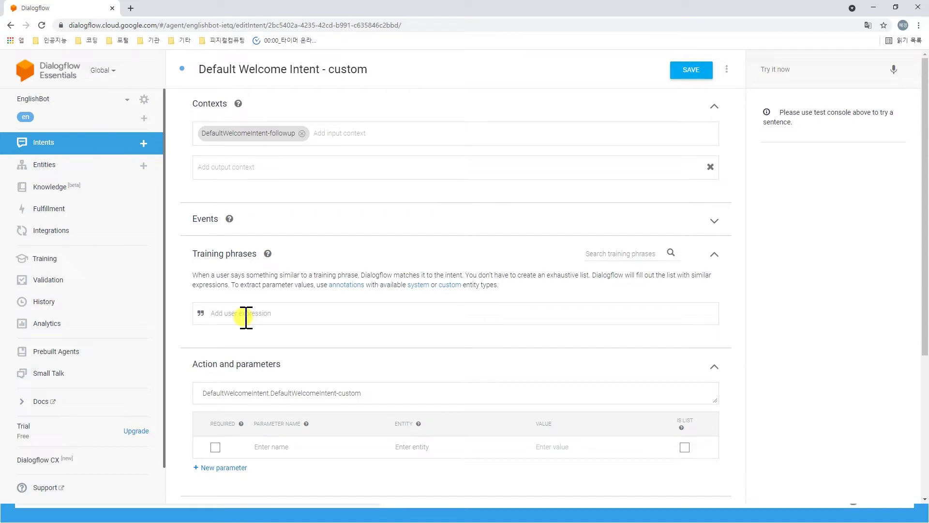
text(I am good)
key(Return)
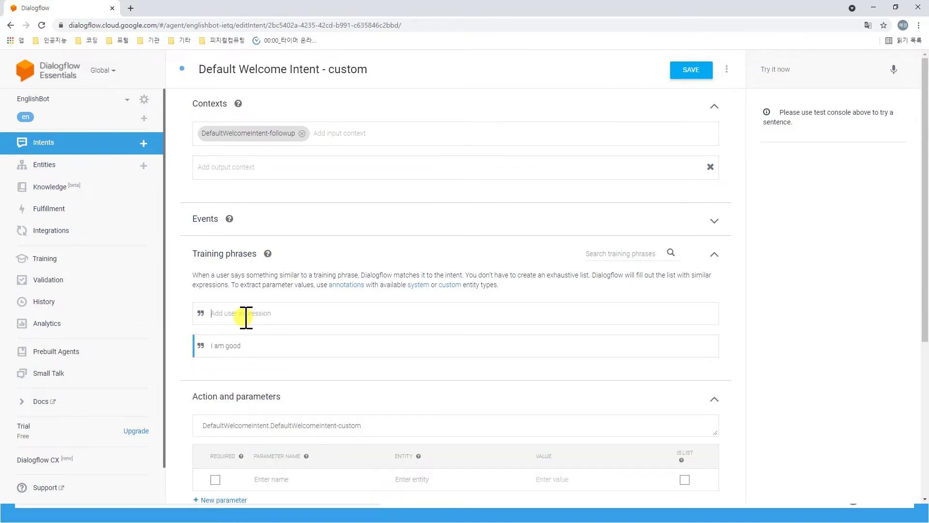
text(I am fine)
key(Return)
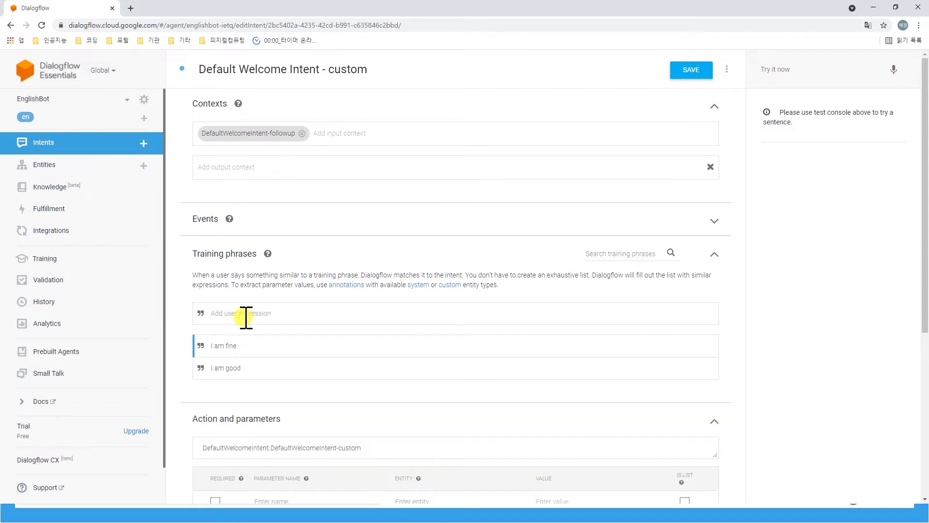
text(Fine)
key(Return)
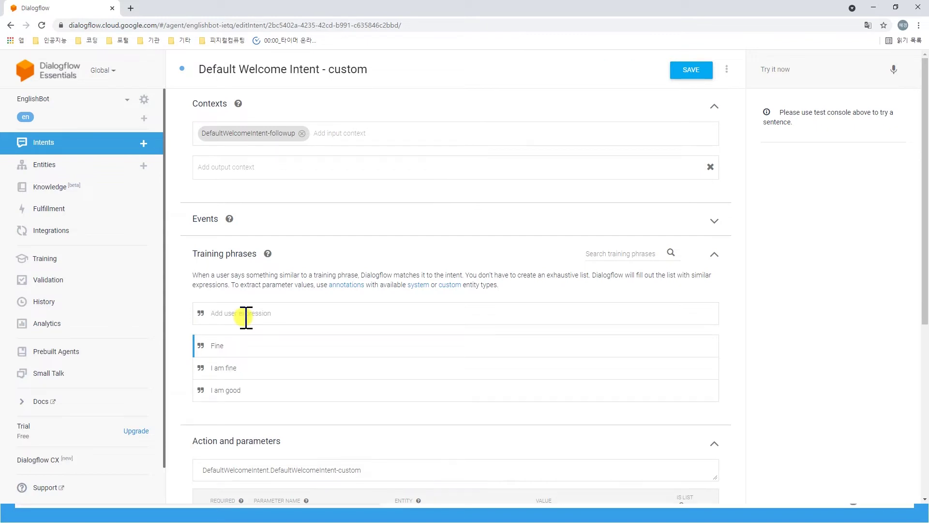
text(d)
key(Return)
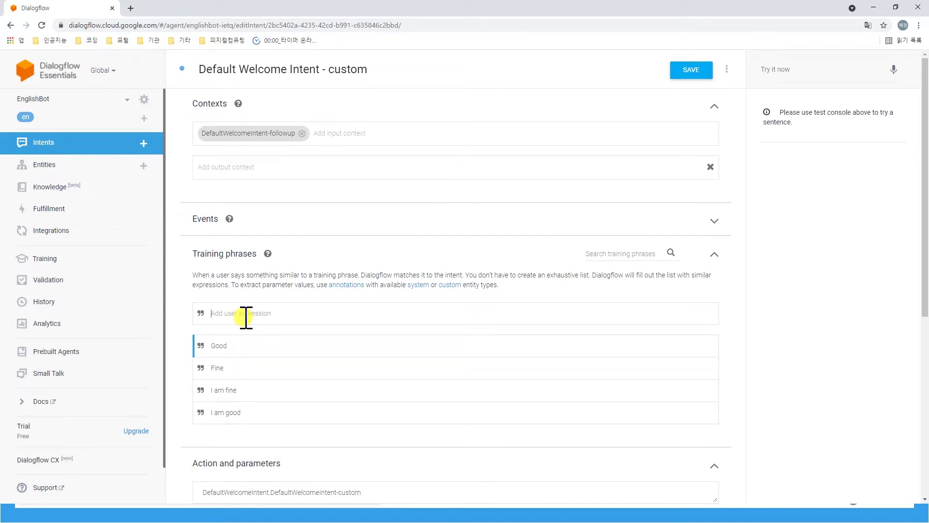
text(Fantastic)
key(Return)
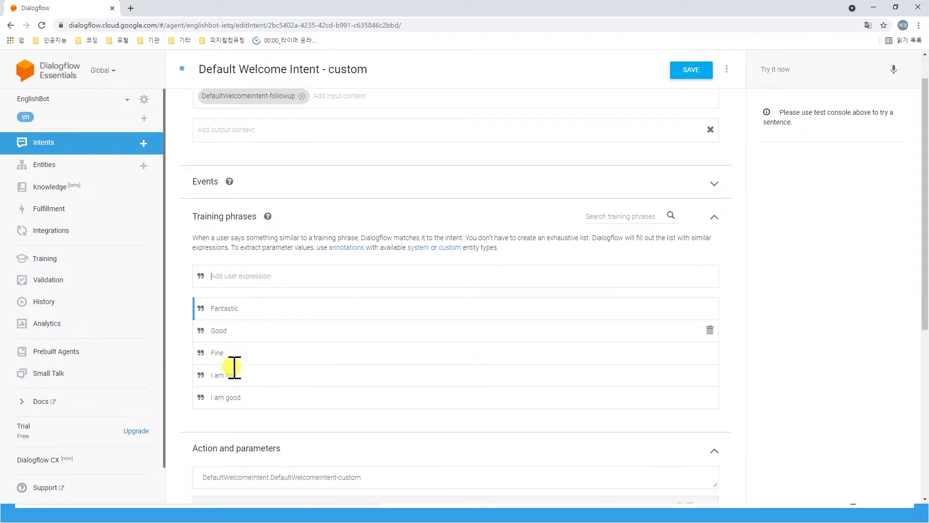
- Copy "Good. I am going to the shopping mall this afternoon. Would you like to join me?" from Notepad into the custom intent's text response and save
scroll(234, 364, down, 2)
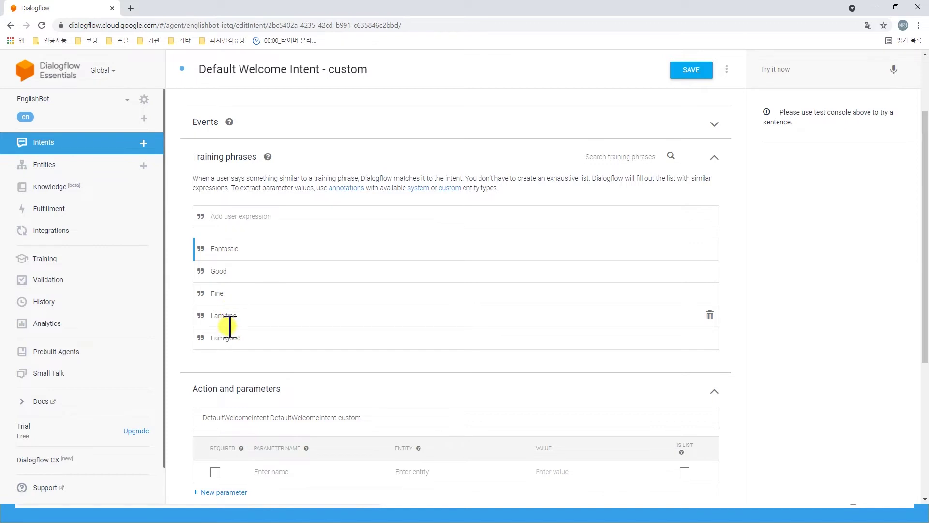
scroll(225, 324, down, 4)
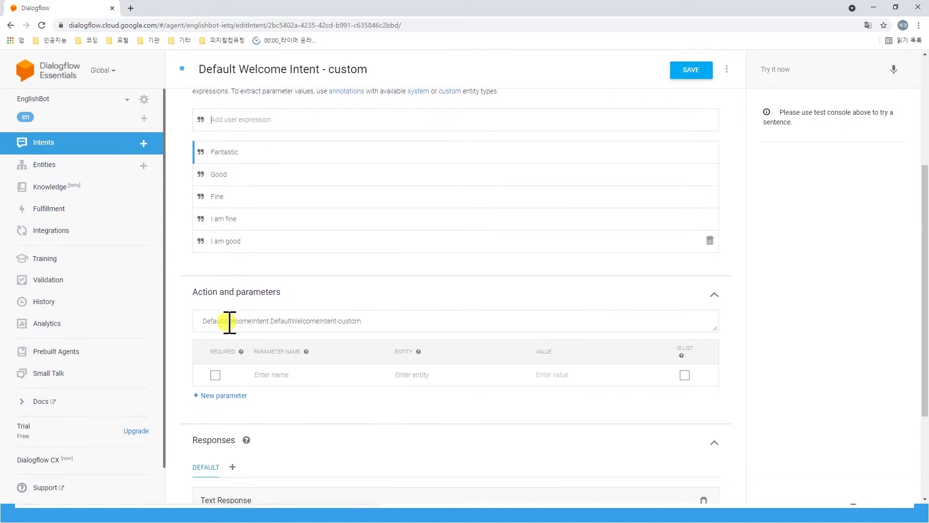
scroll(234, 337, down, 1)
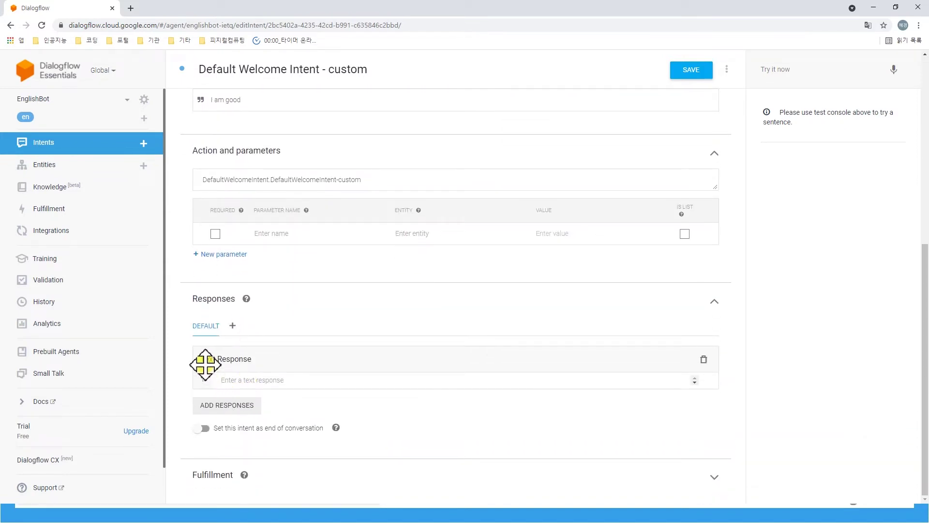
click(252, 380)
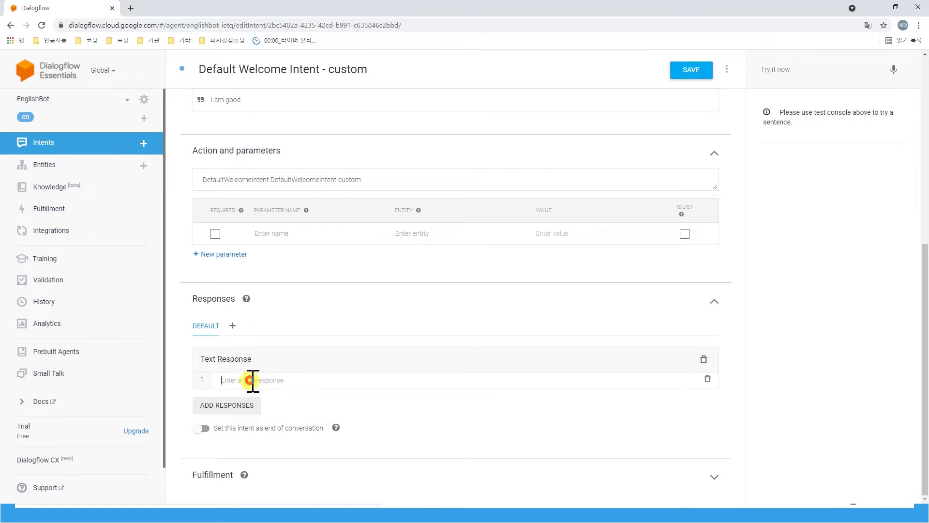
click(24, 494)
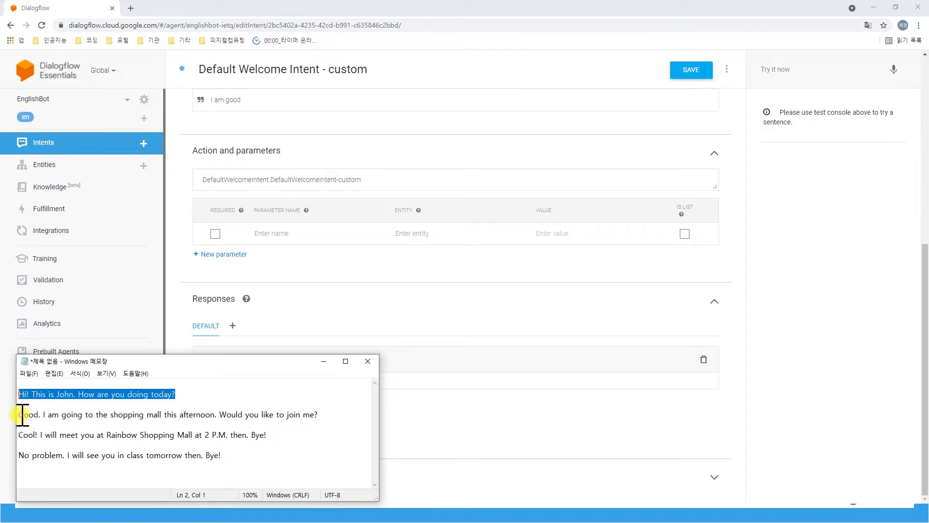
drag(22, 415, 338, 416)
key(ctrl+c)
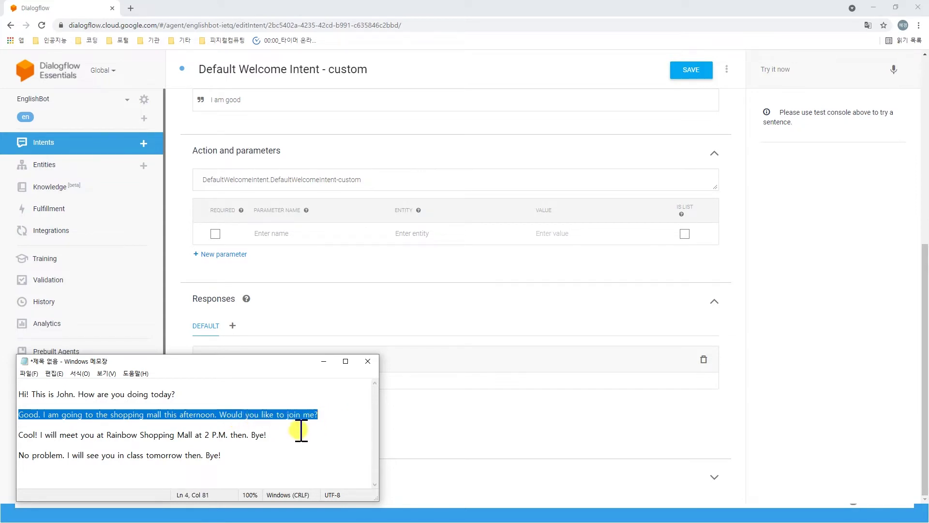
click(523, 343)
click(300, 380)
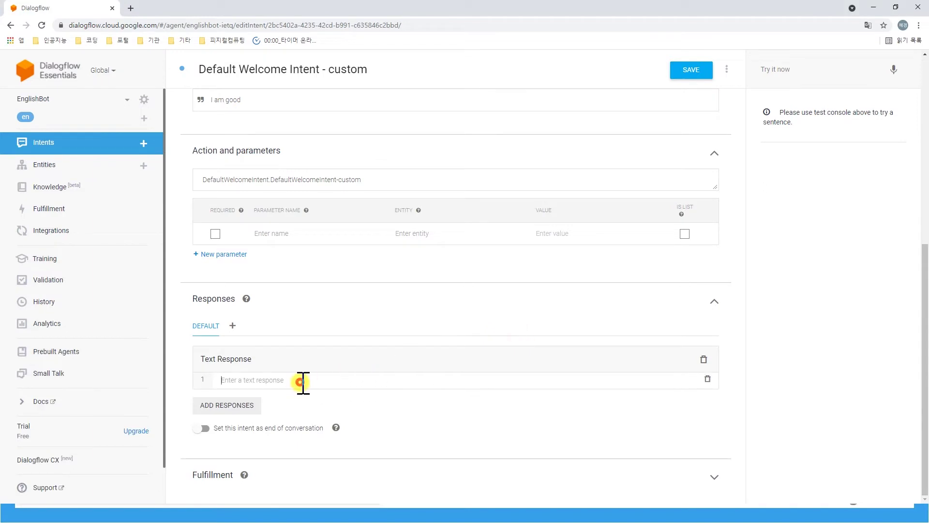
key(ctrl+v)
key(Return)
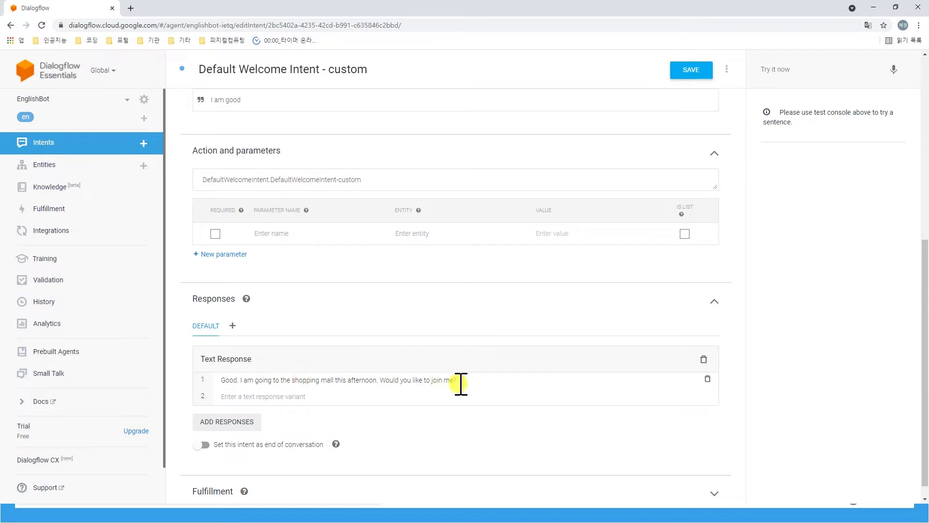
click(694, 73)
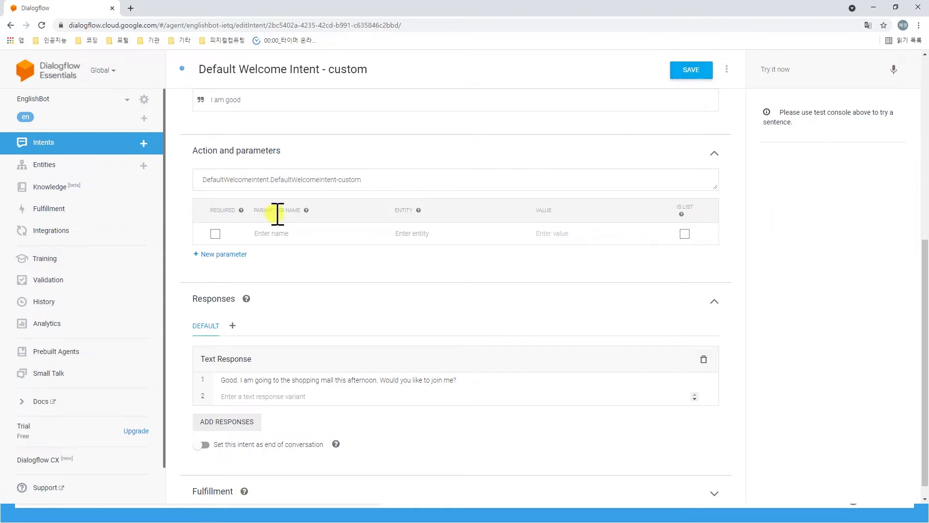
- Return to the intent list and add a "no" follow-up intent to Default Welcome Intent - custom
click(11, 25)
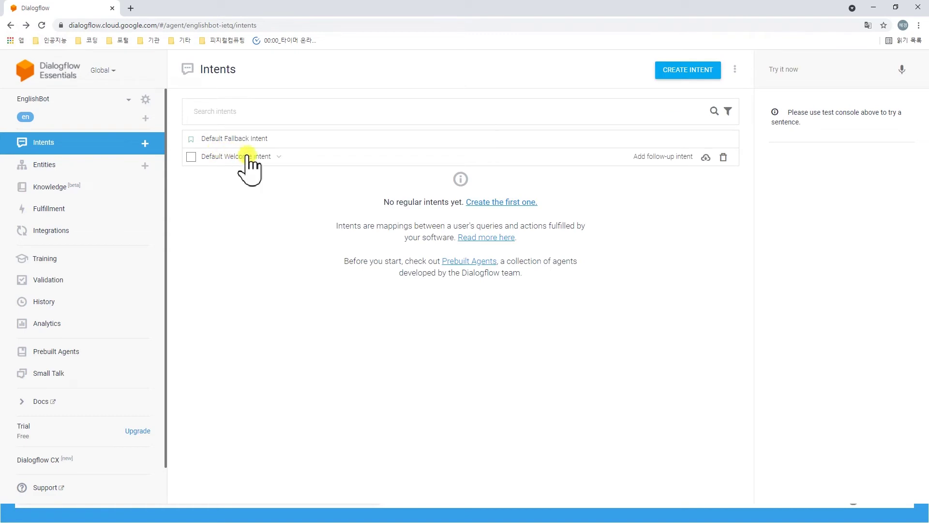
click(279, 157)
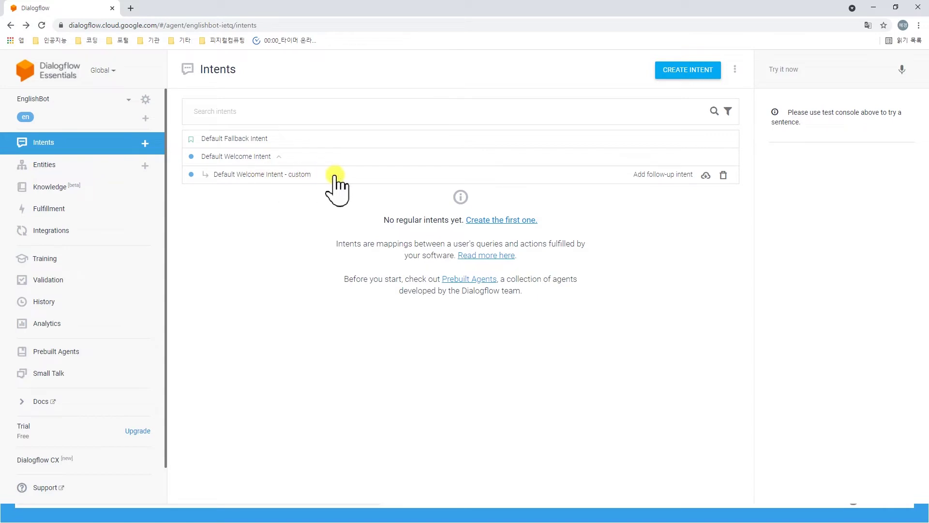
click(658, 175)
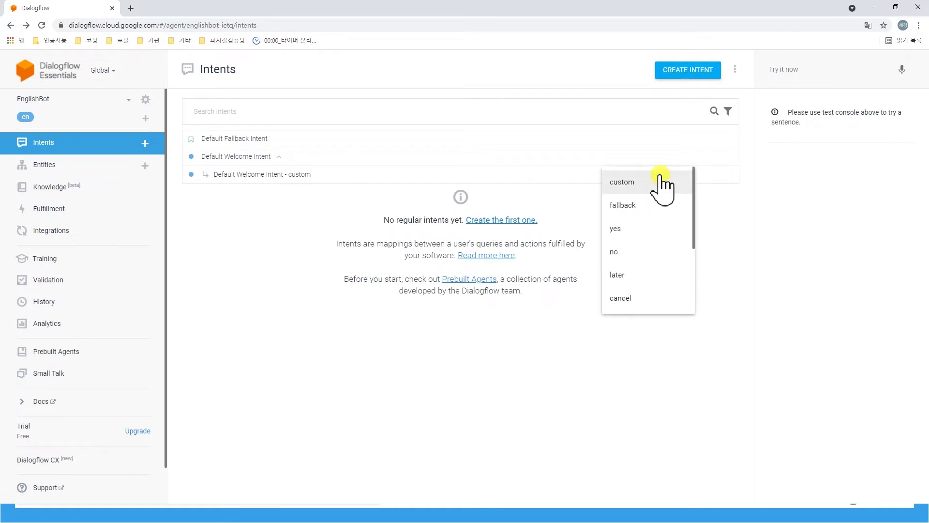
click(629, 252)
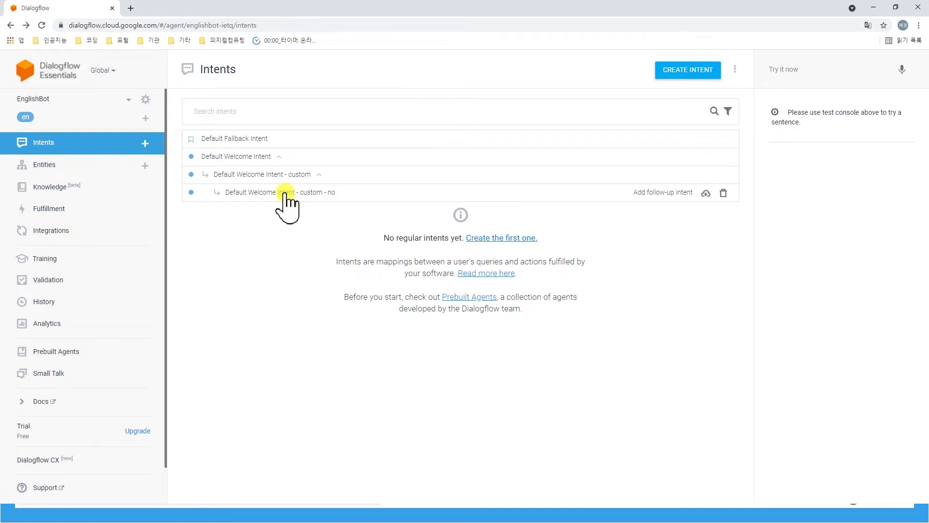
- Open the "no" follow-up intent and add the training phrases "Sorry but I have another plan" and "I am busy today"
click(285, 194)
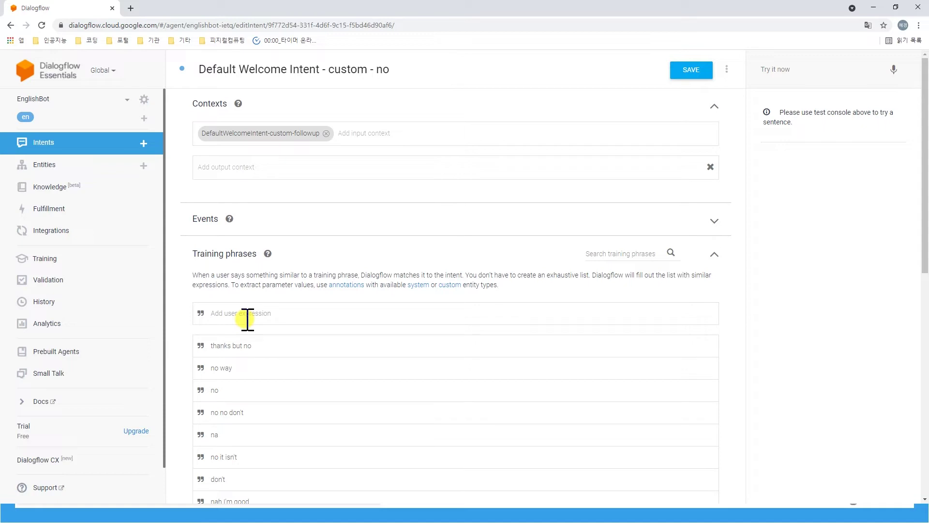
text(Sorry but I have another plan)
key(Return)
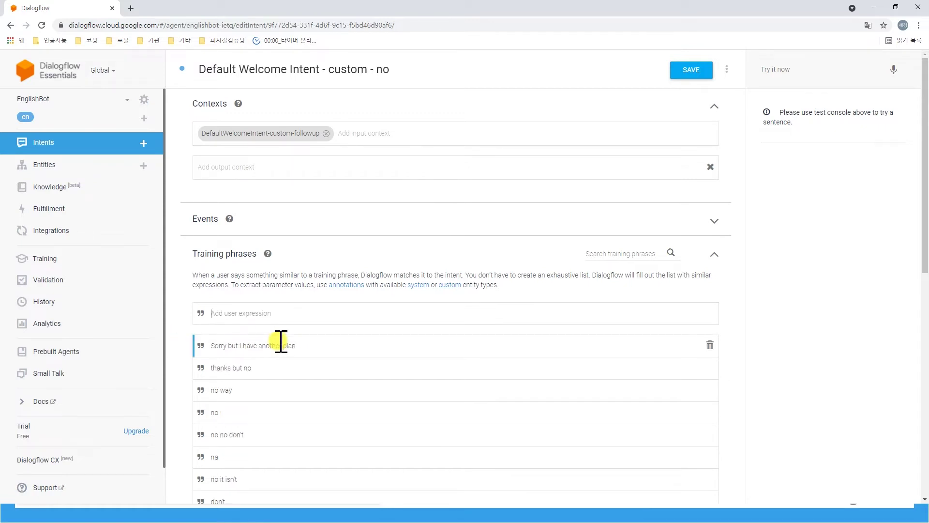
click(301, 312)
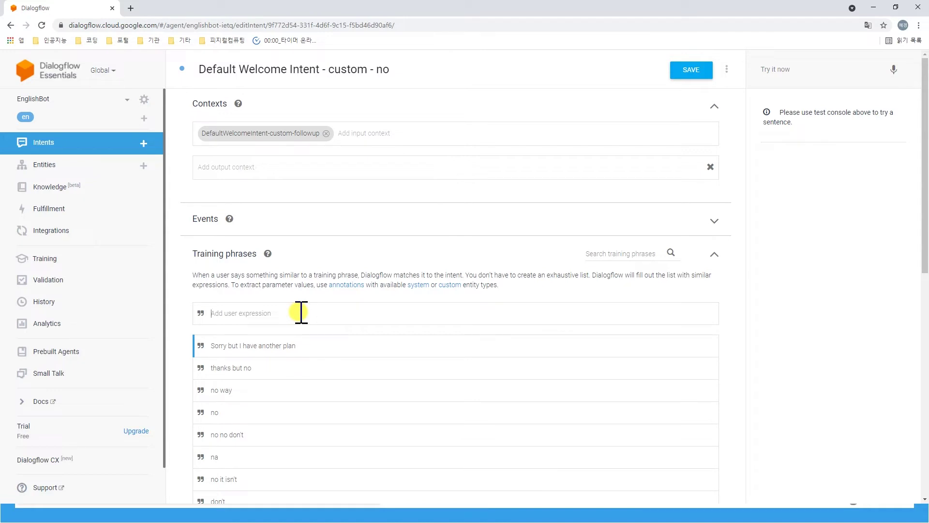
text(I am busy today)
key(Return)
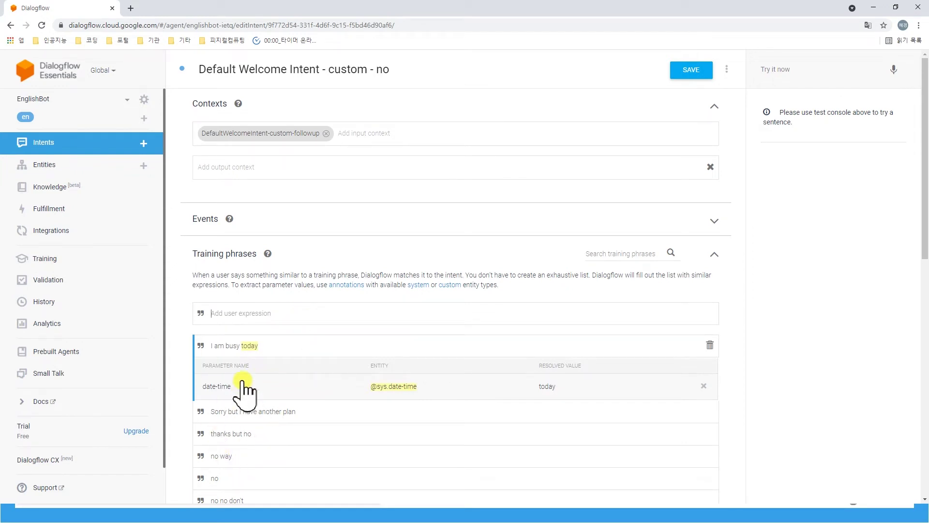
- Copy "No problem. I will see you in class tomorrow then. Bye!" from Notepad into the "no" intent's text response and save the intent
scroll(244, 387, down, 8)
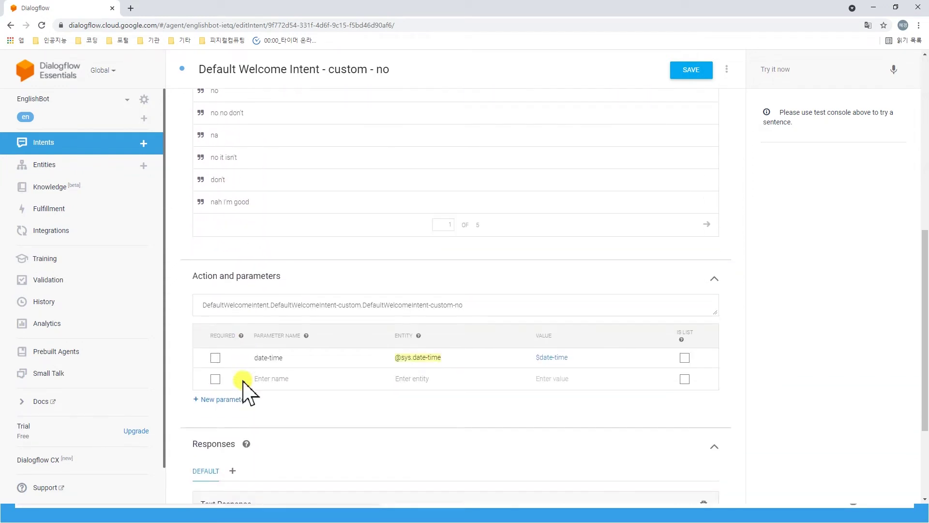
scroll(243, 386, down, 3)
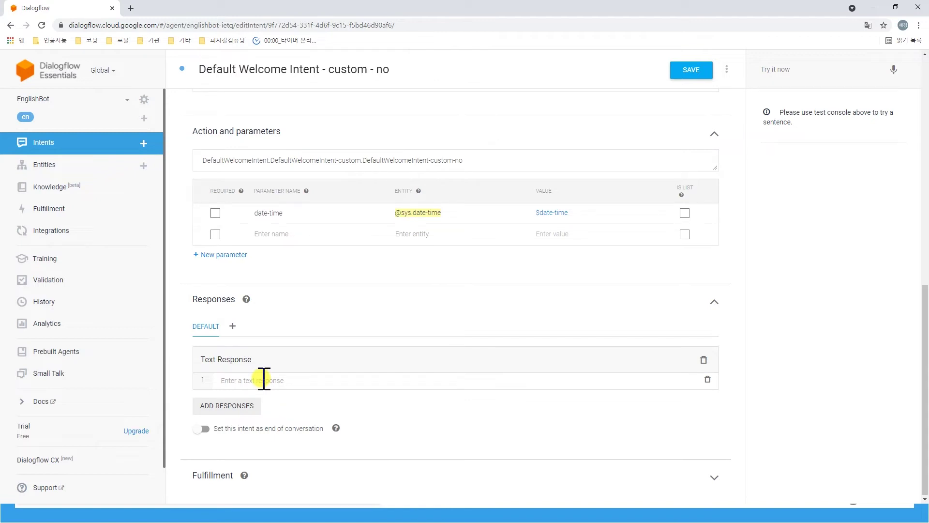
click(263, 380)
key(alt+Tab)
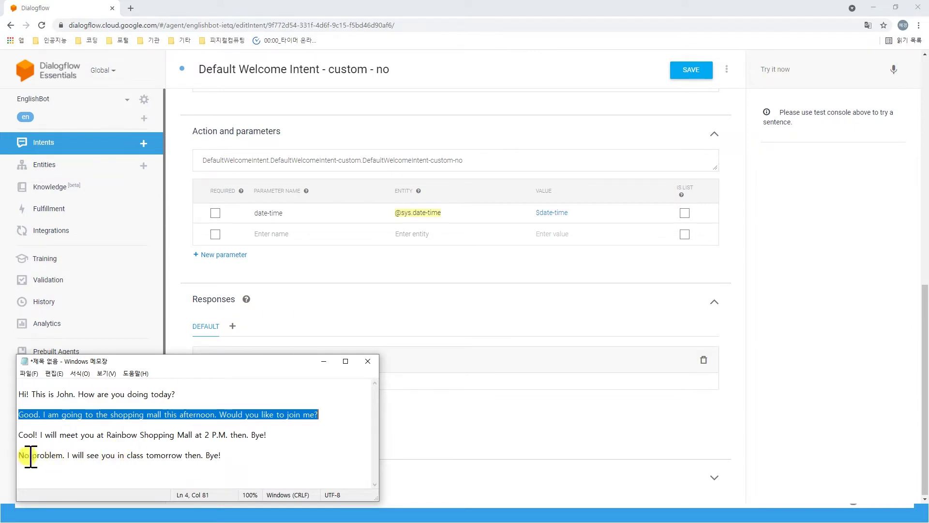
drag(238, 455, 18, 455)
key(ctrl+c)
click(384, 380)
key(ctrl+v)
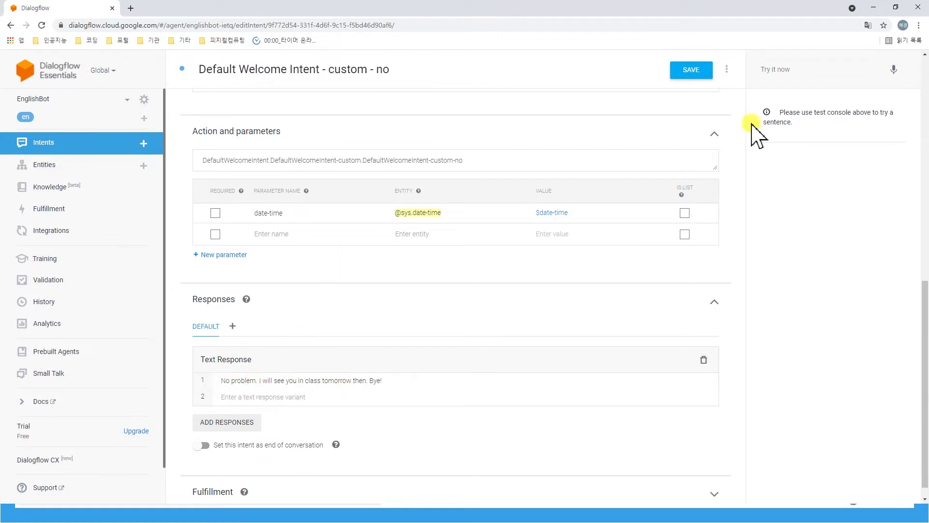
click(691, 70)
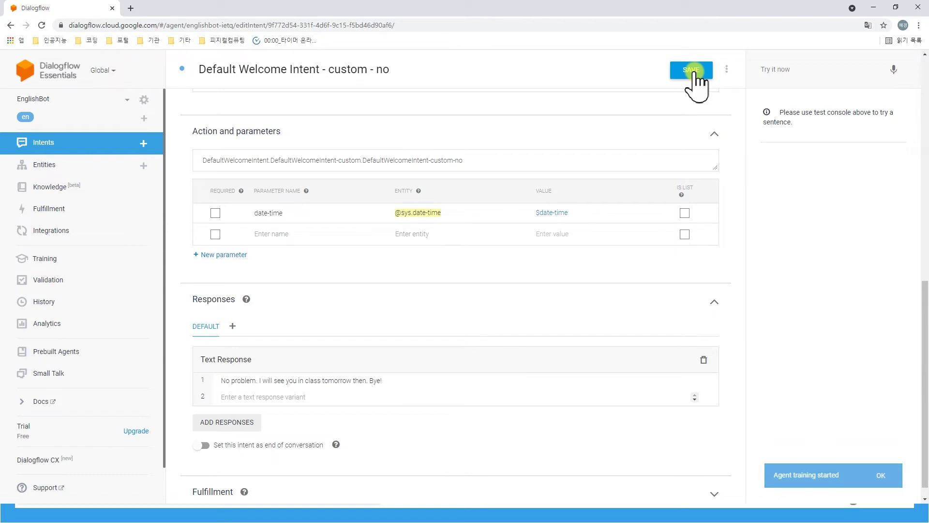
- Return to the intent list and add a "yes" follow-up intent to Default Welcome Intent - custom
click(12, 26)
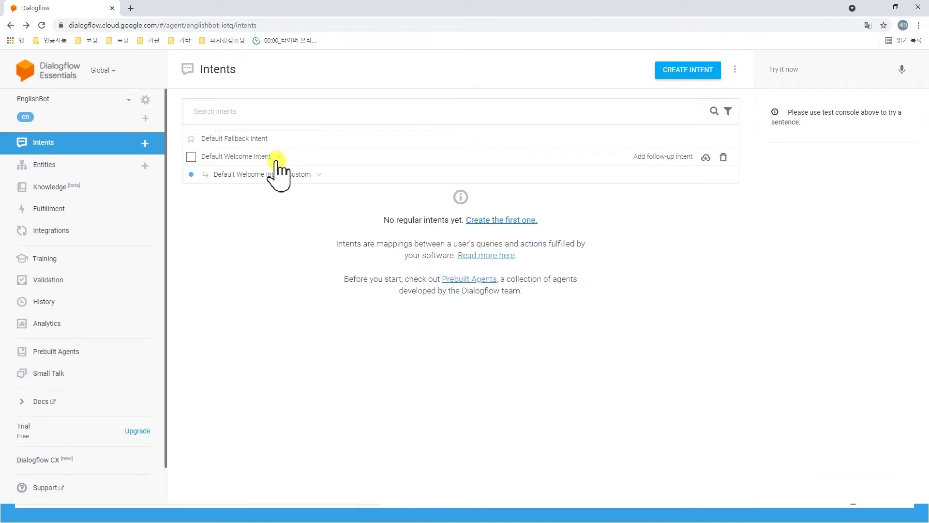
click(319, 174)
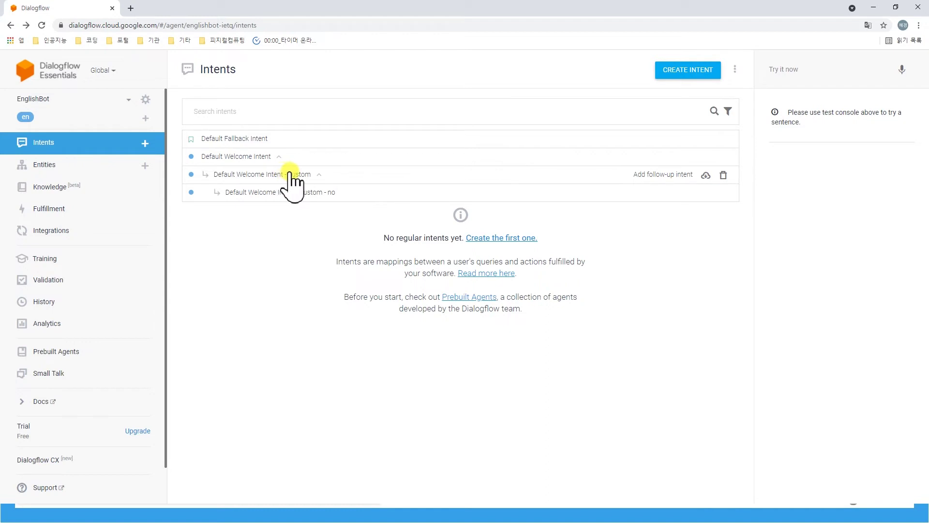
click(680, 174)
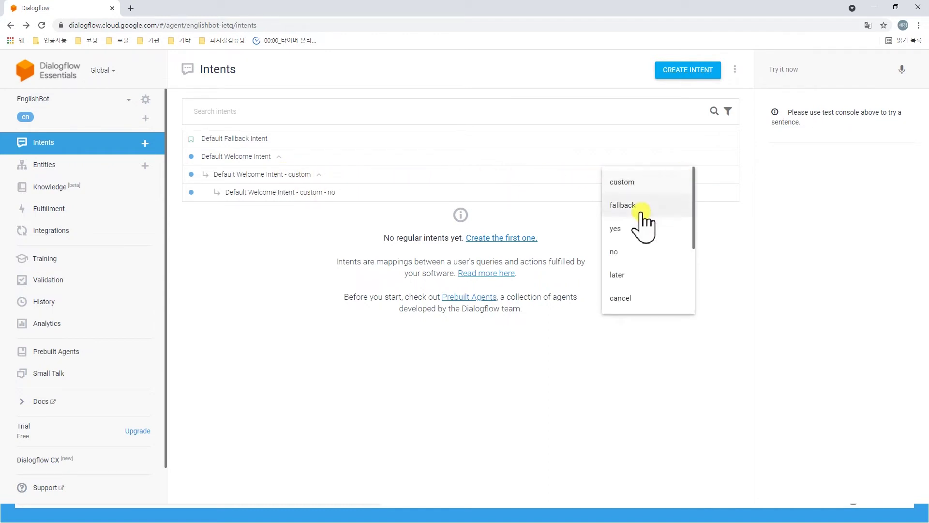
click(632, 227)
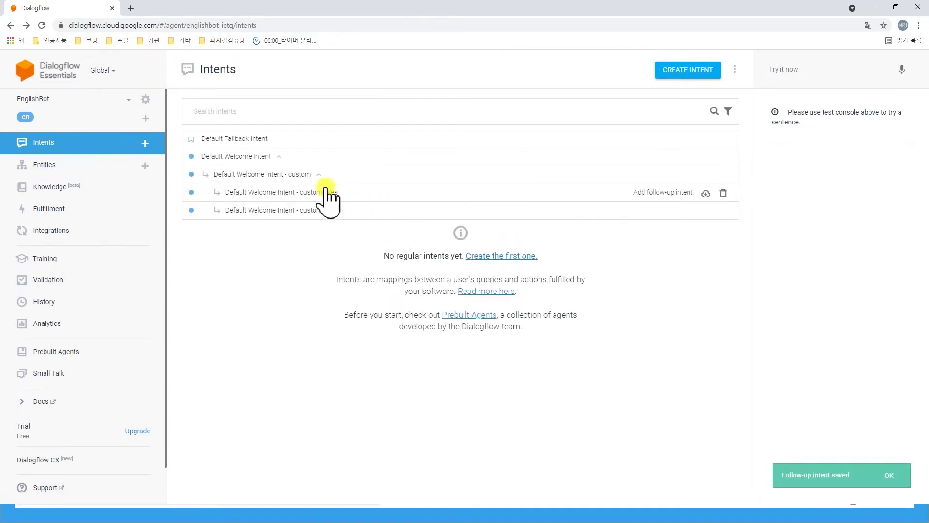
- Open the "yes" follow-up intent and add the training phrases "Cool", "sure", "Yes" and "Sounds great"
click(287, 192)
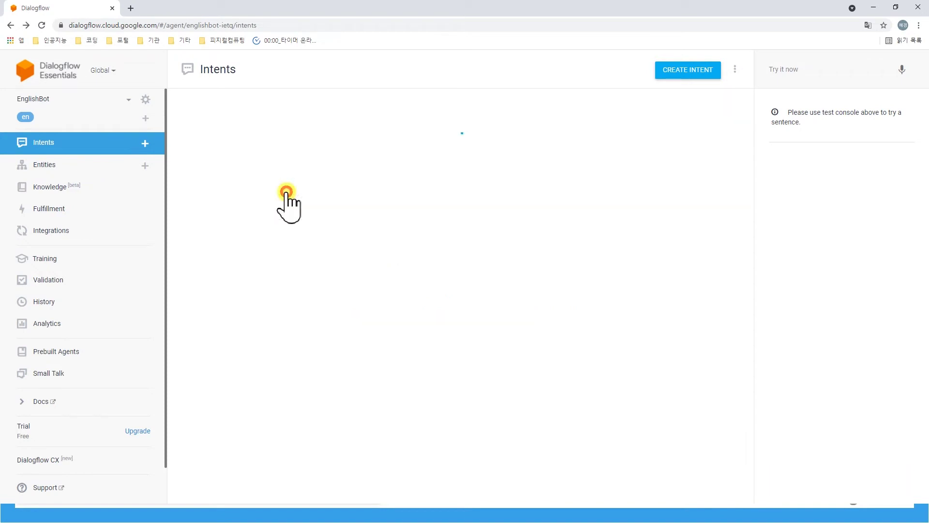
scroll(287, 201, down, 2)
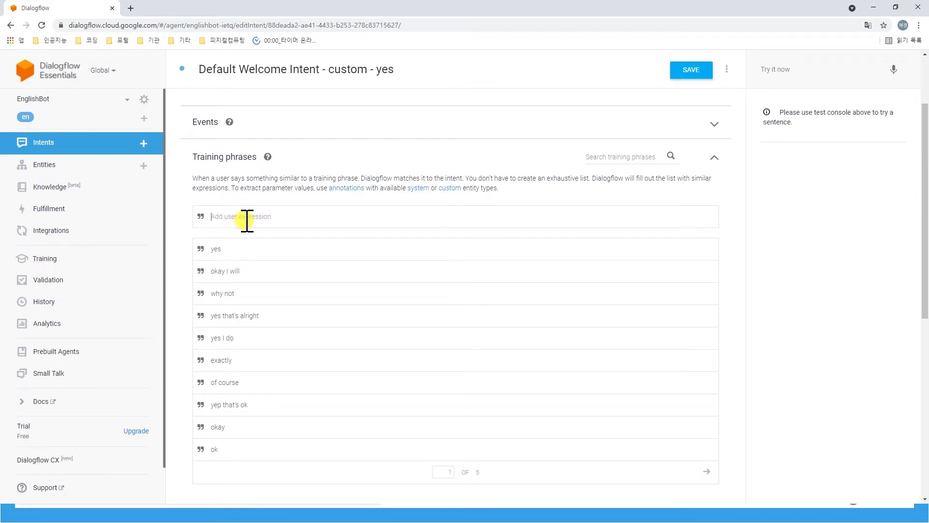
text(C)
key(BackSpace)
text(Cool)
key(Return)
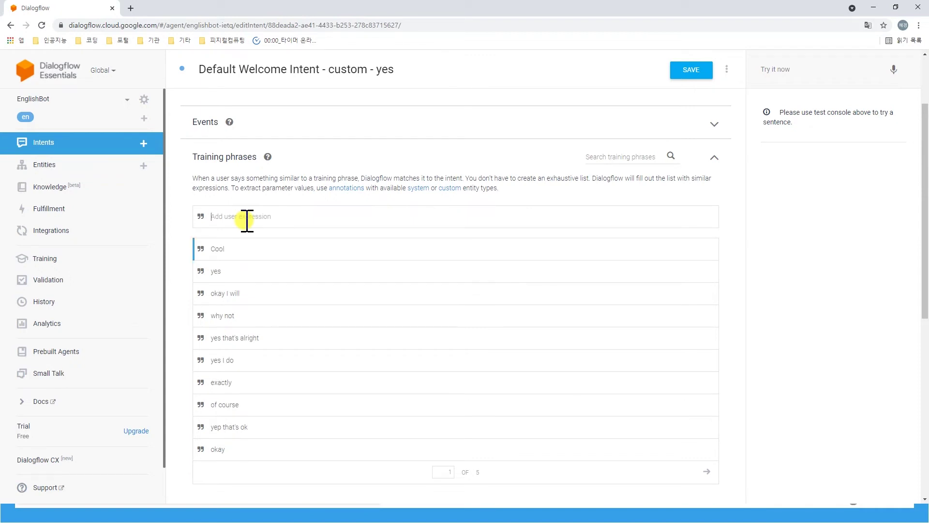
text(sure)
key(Return)
text(Ye)
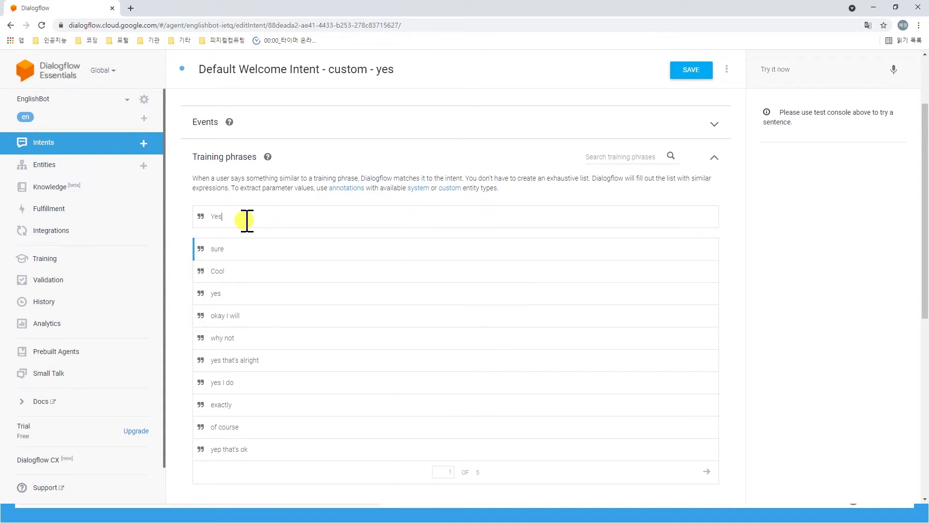
text(s)
key(Return)
text(Sounds great)
key(Return)
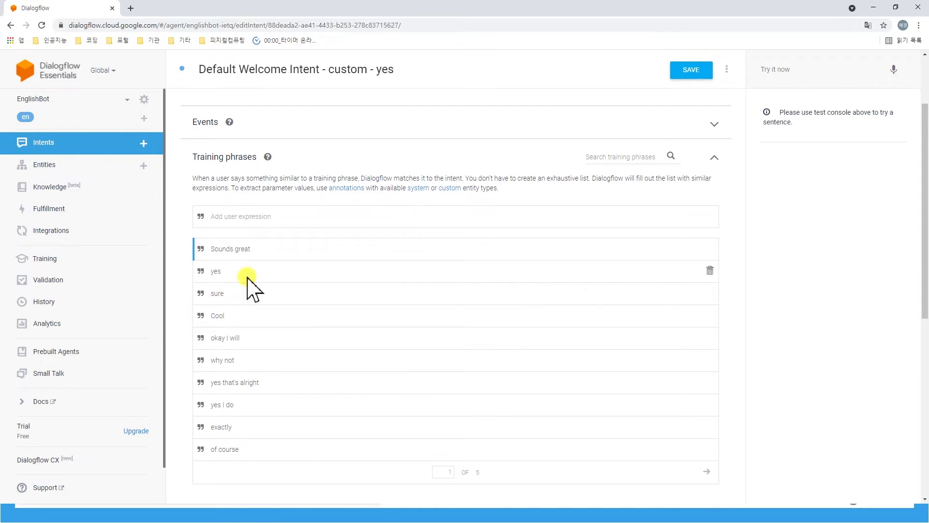
- Copy "Cool! I will meet you at Rainbow Shopping Mall at 2 P.M. then. Bye!" from Notepad into the "yes" intent's text response and save the intent
scroll(281, 346, down, 6)
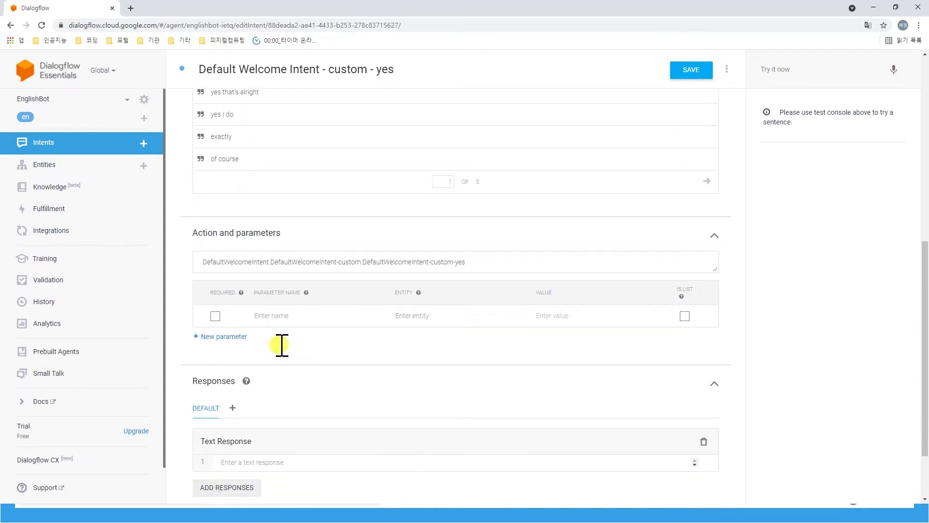
scroll(289, 351, down, 2)
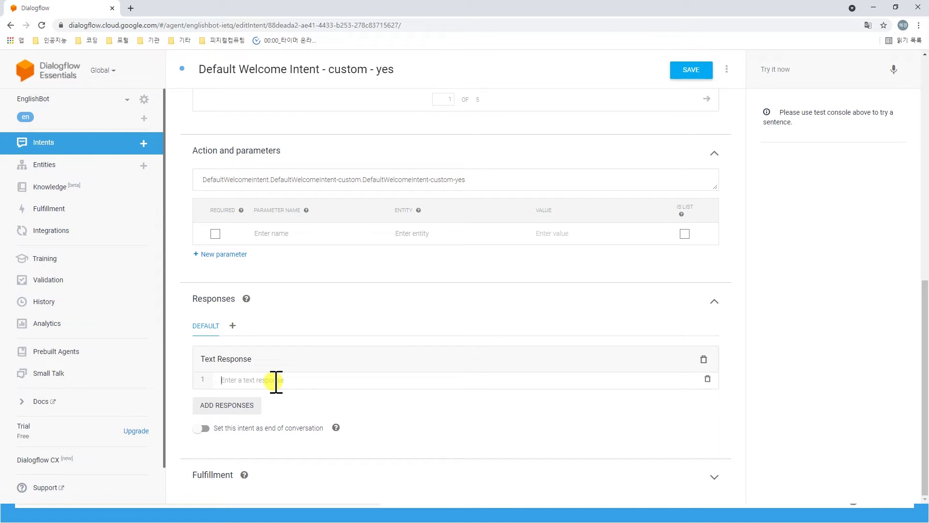
click(276, 382)
key(alt+Tab)
drag(281, 434, 13, 434)
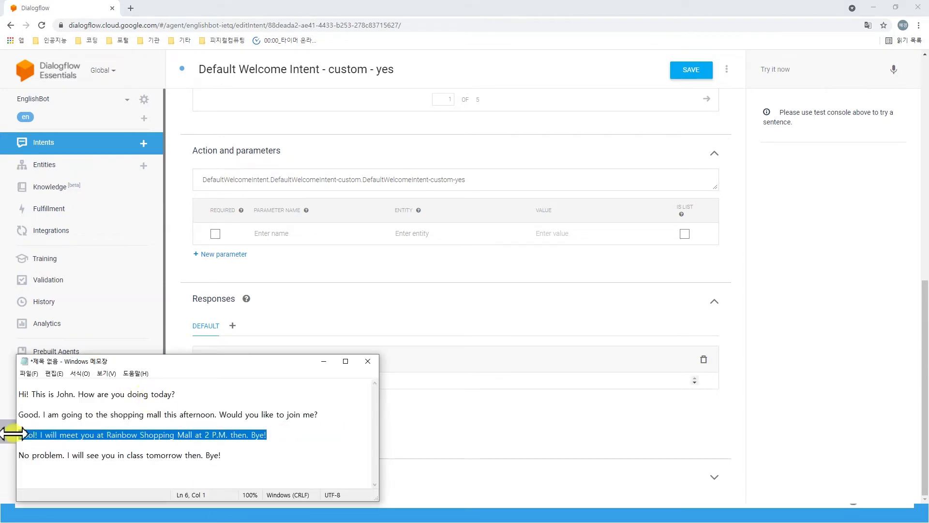
click(594, 382)
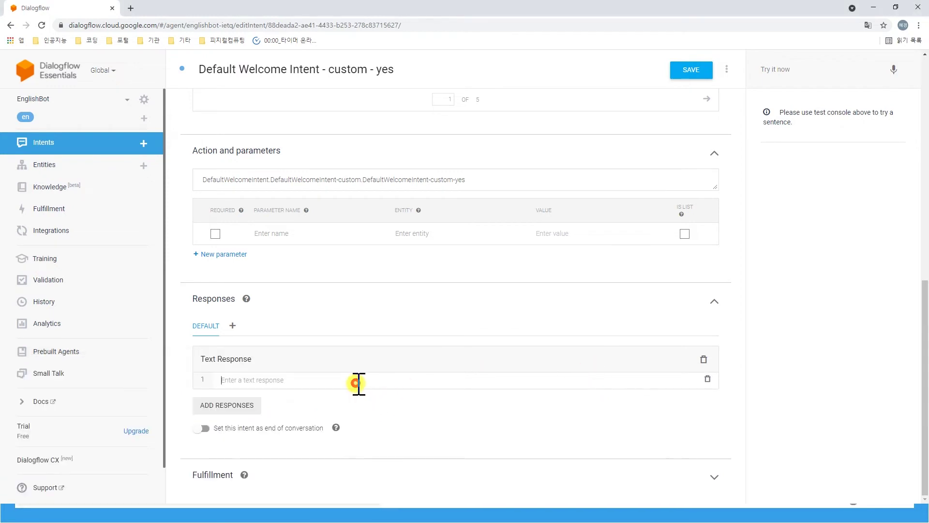
key(ctrl+v)
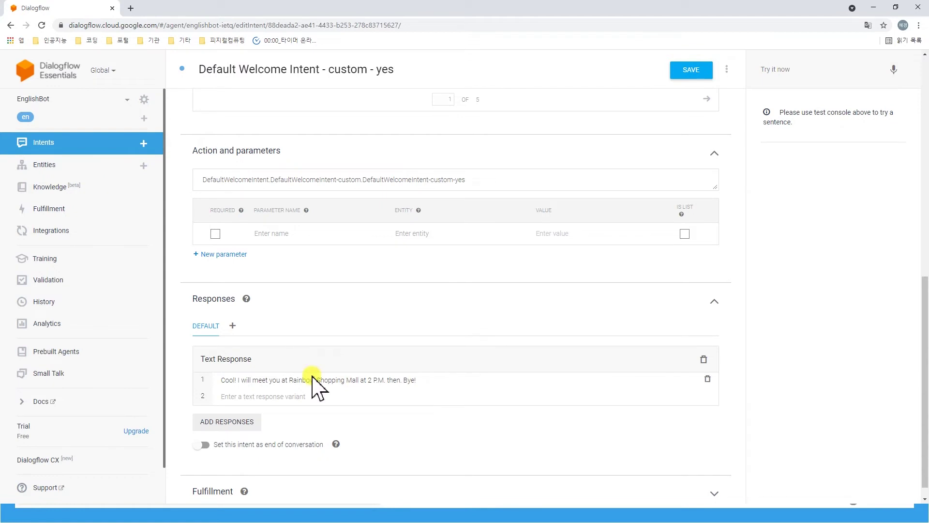
click(690, 77)
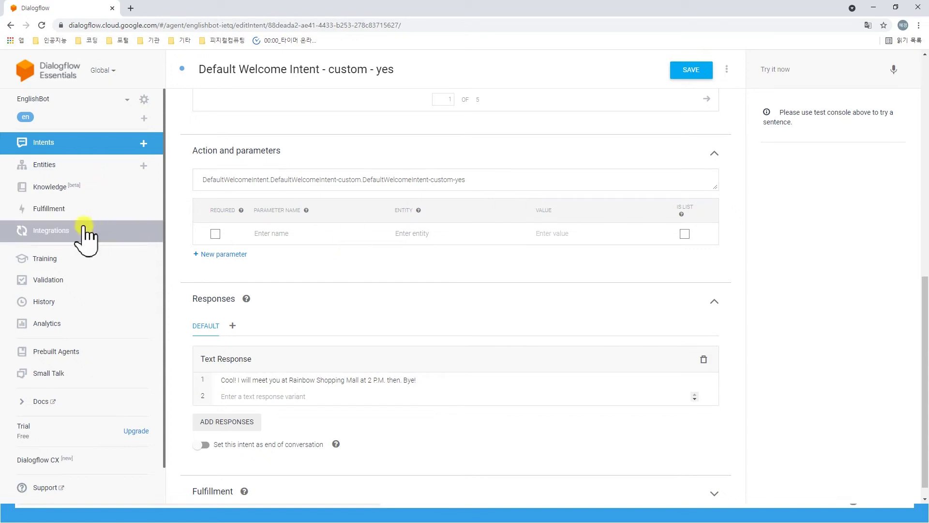
- Enable the text-based Web Demo integration for the agent and open its public demo page
click(50, 231)
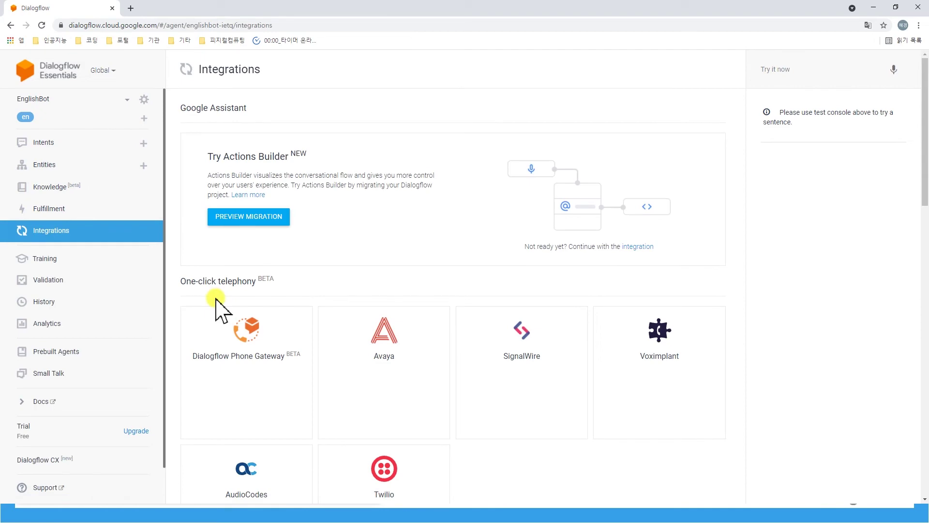
scroll(217, 305, down, 9)
scroll(216, 305, down, 3)
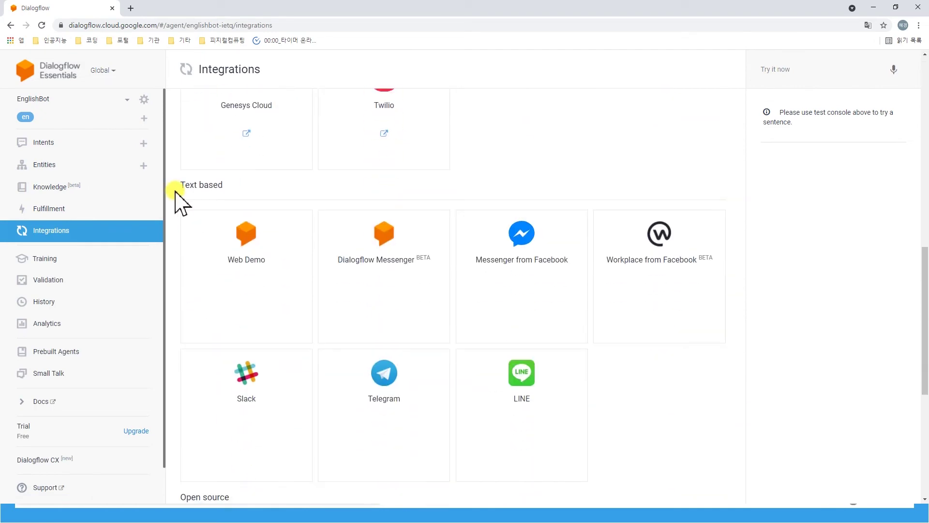
click(252, 237)
click(632, 331)
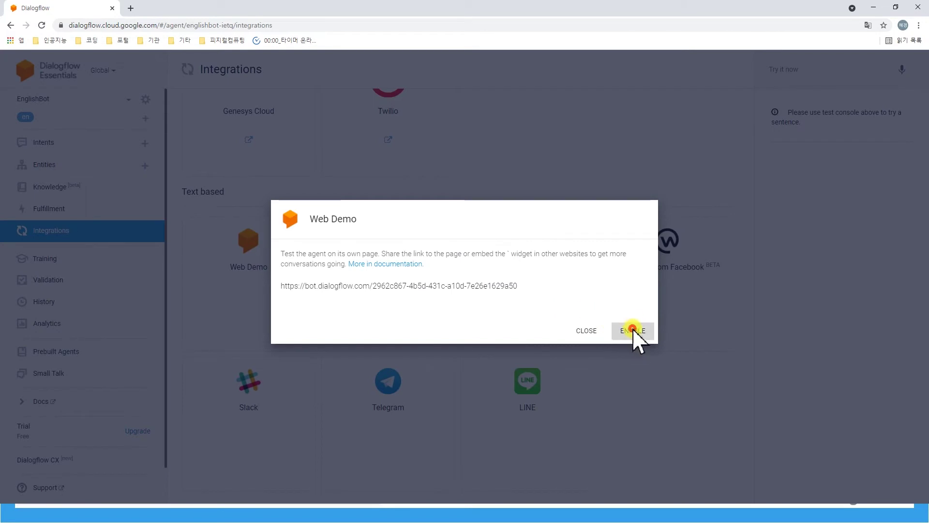
click(353, 211)
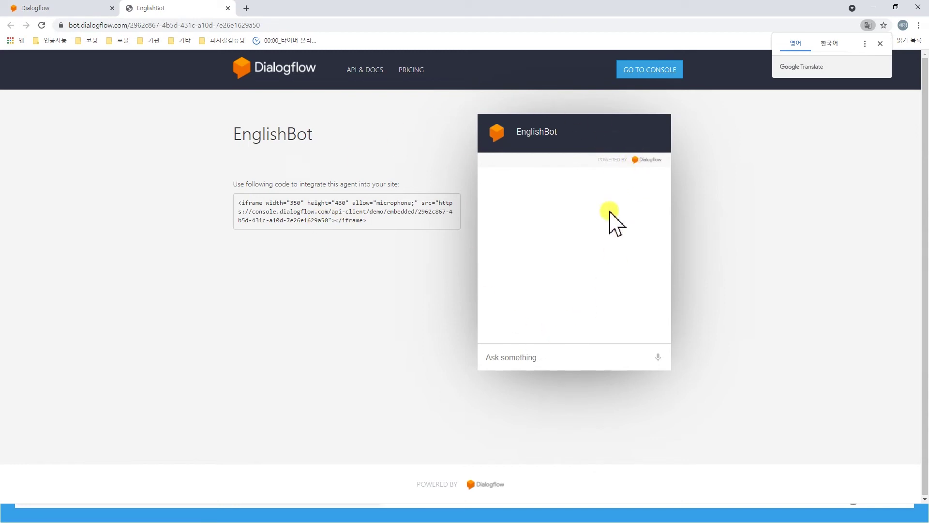
- Test the accepting conversation path in the web demo chat by sending "hi", "Fine" and "sure"
click(578, 357)
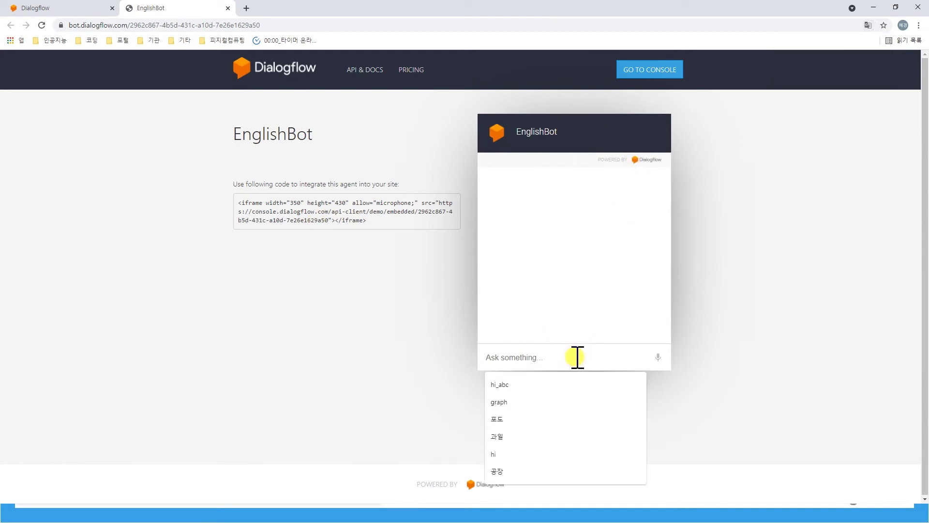
text(hi)
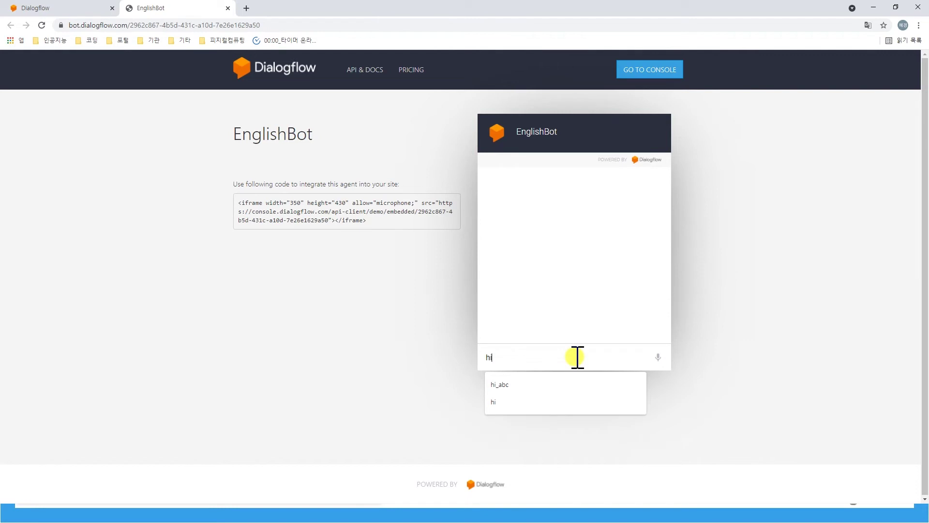
key(Return)
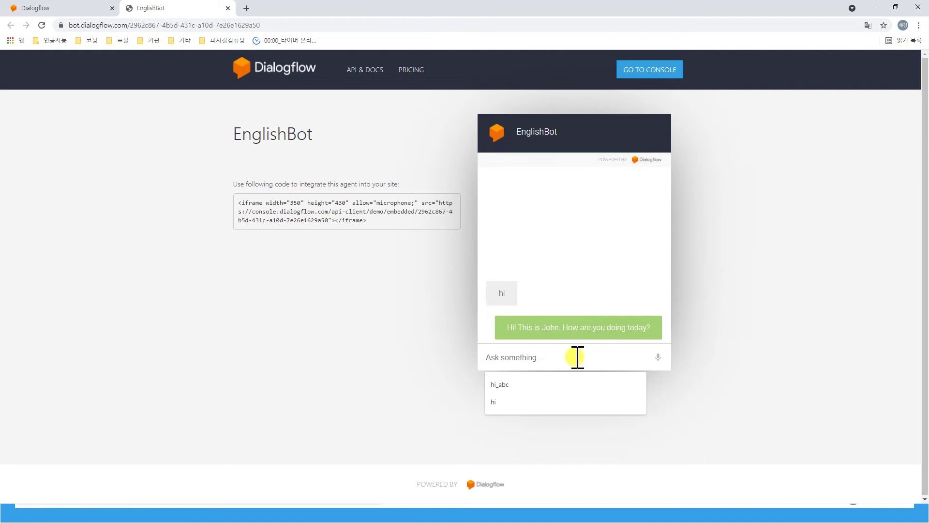
text(Fine)
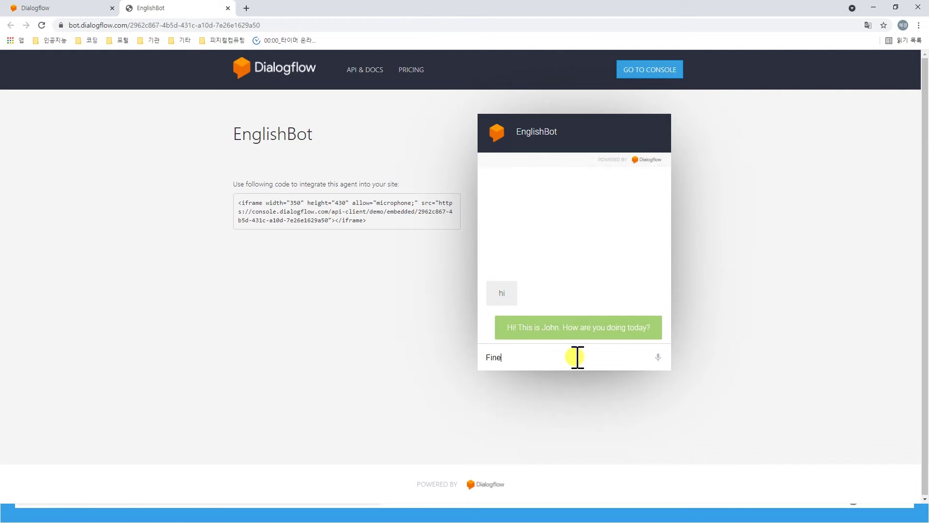
key(Return)
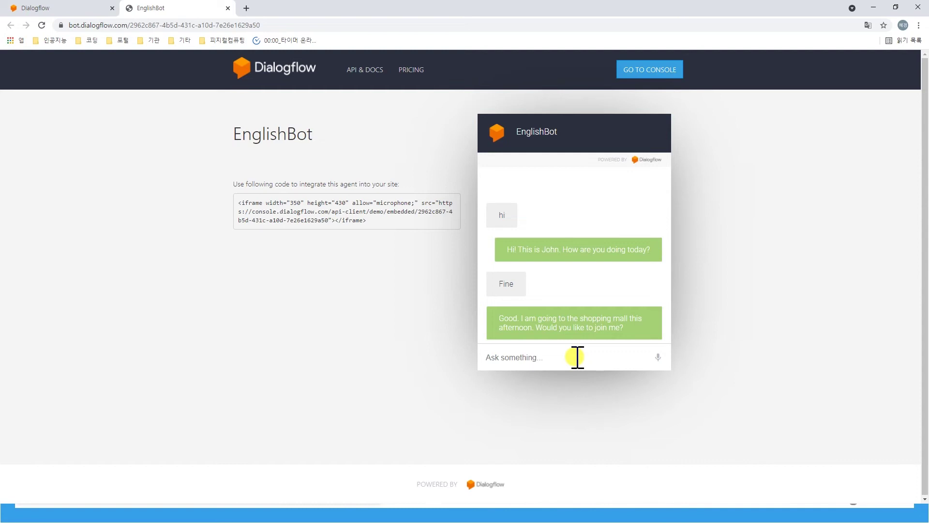
text(sure)
key(Return)
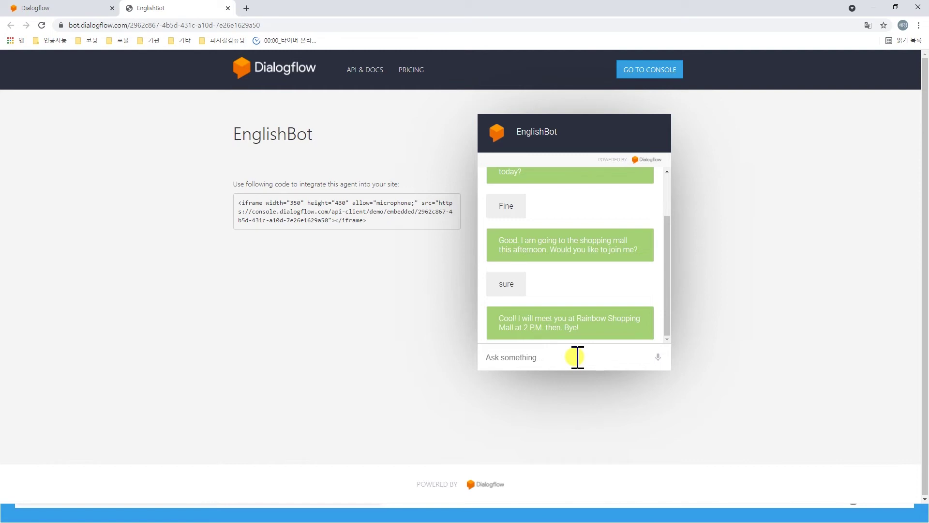
- Test the declining reply in the web demo chat by sending "I am busy today"
click(577, 357)
text(I am busy today)
key(Return)
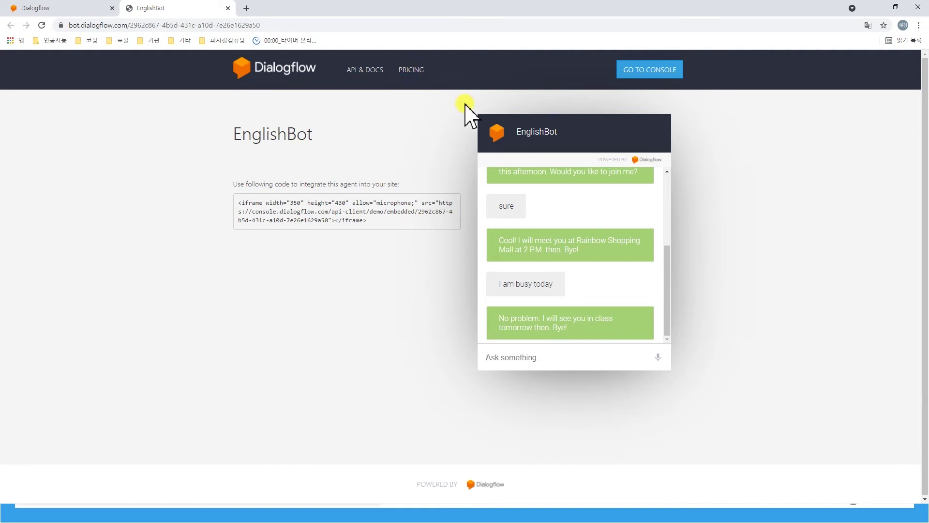
- Close the web demo and its dialog, and launch the agent's Google Assistant integration test in the Actions Console
click(227, 8)
click(586, 405)
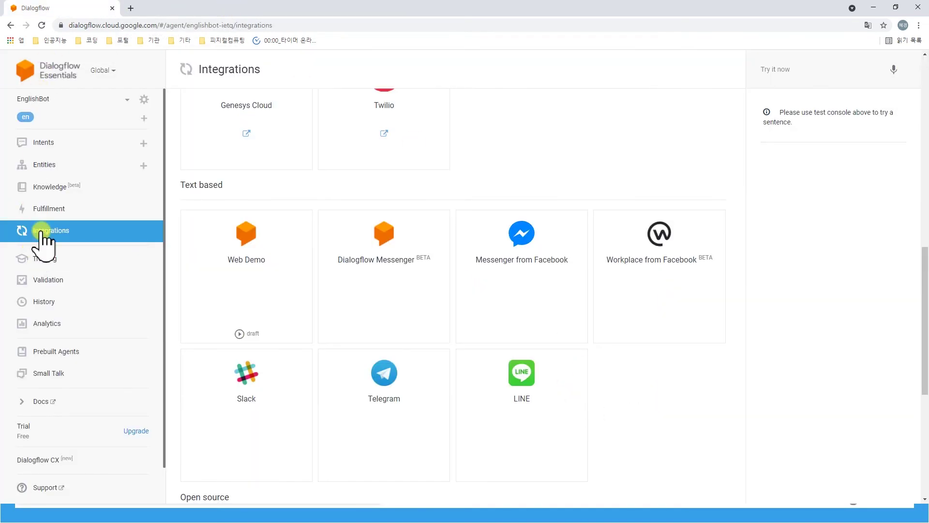
scroll(248, 200, up, 10)
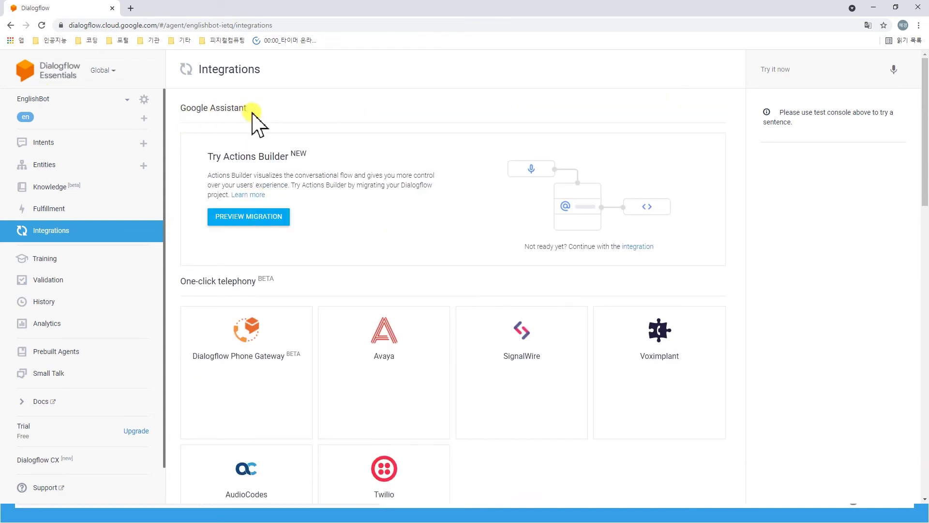
click(638, 247)
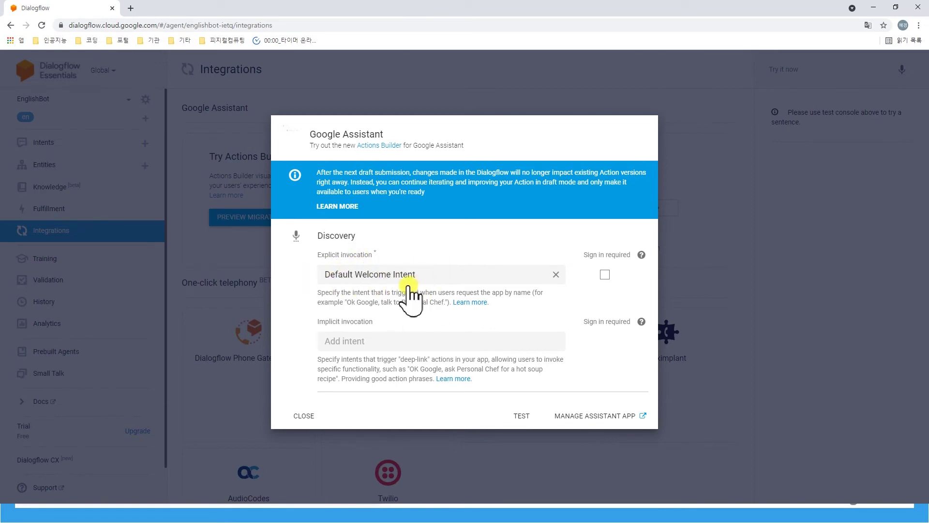
click(524, 415)
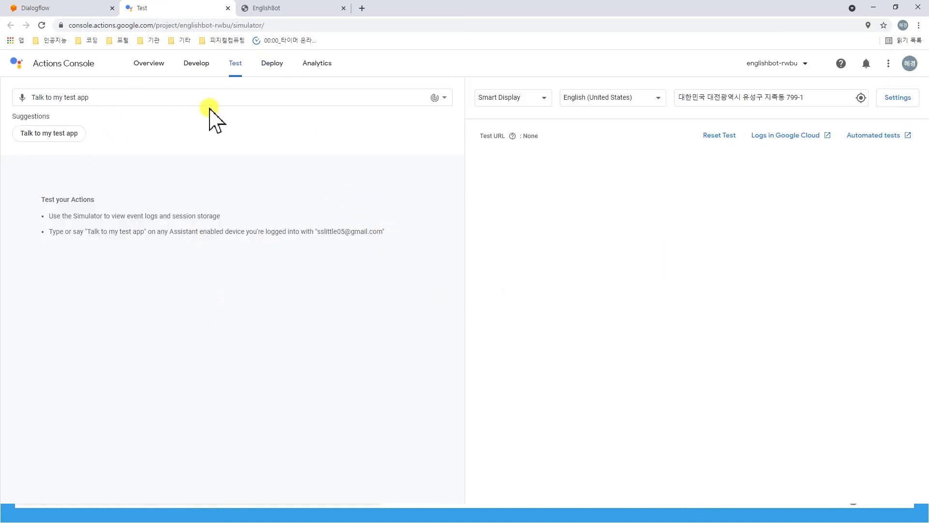
- Set the Action's invocation display name to "coco" and its Google Assistant voice to Male 3, and save the changes
click(193, 73)
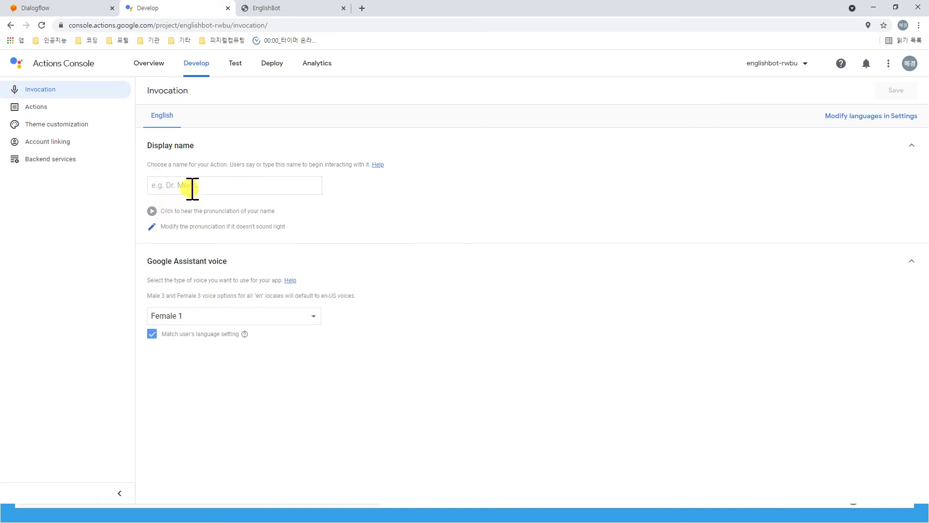
click(195, 186)
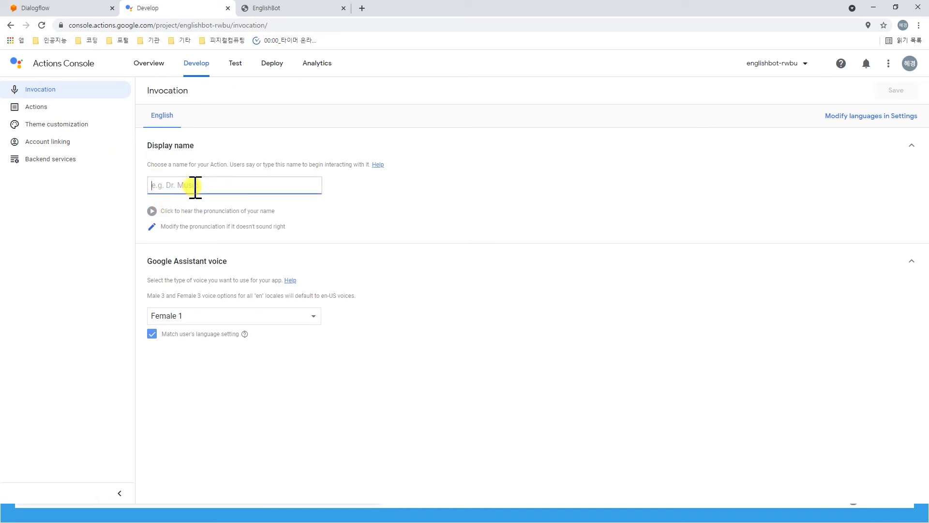
text(coco)
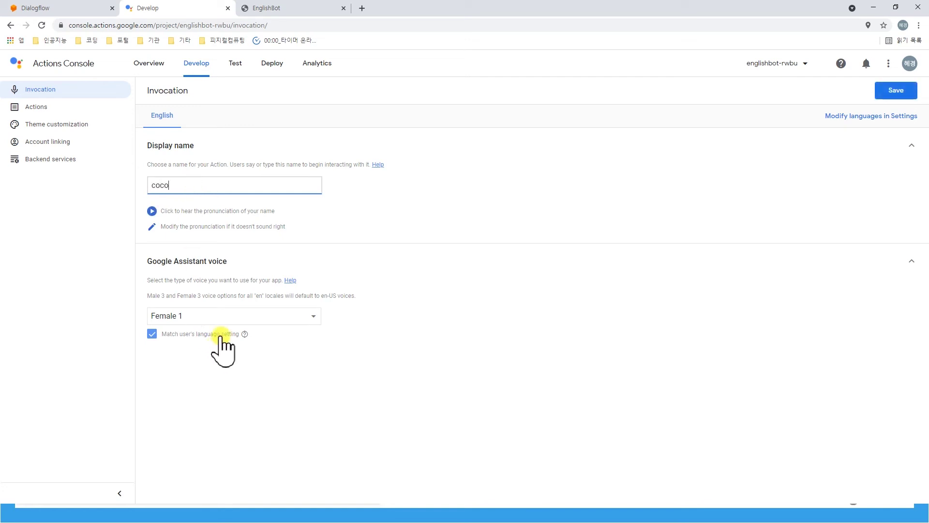
click(234, 318)
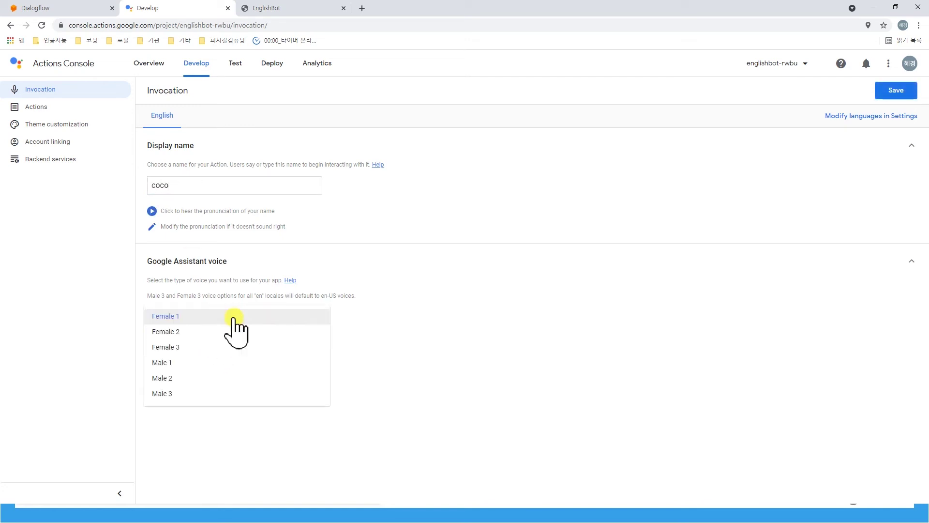
click(197, 392)
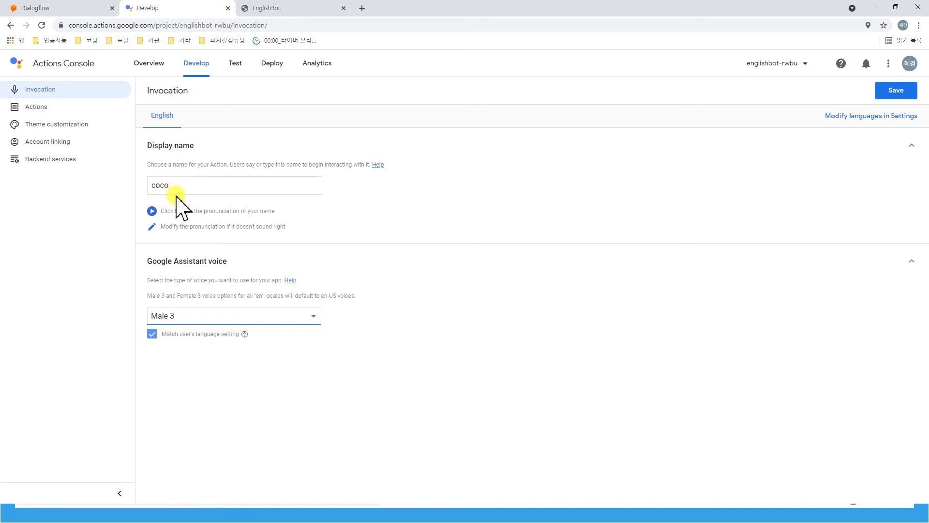
click(235, 65)
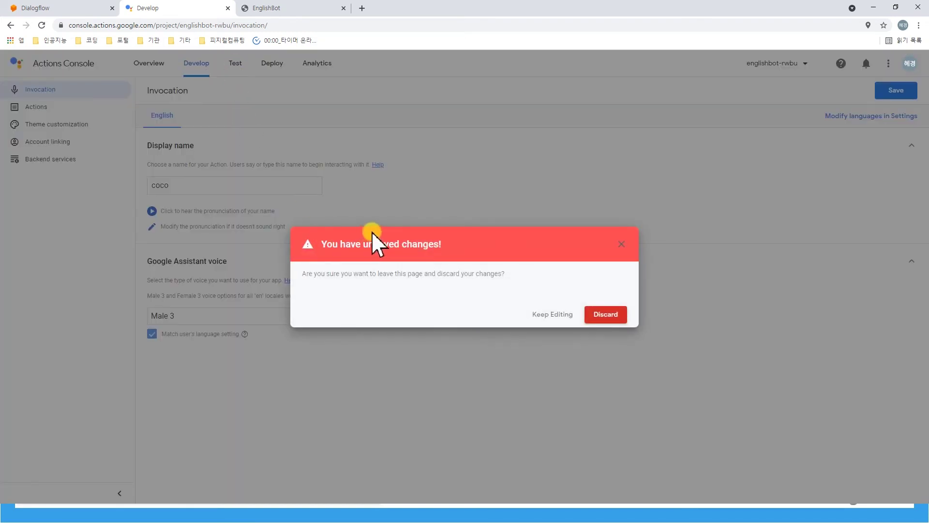
click(621, 243)
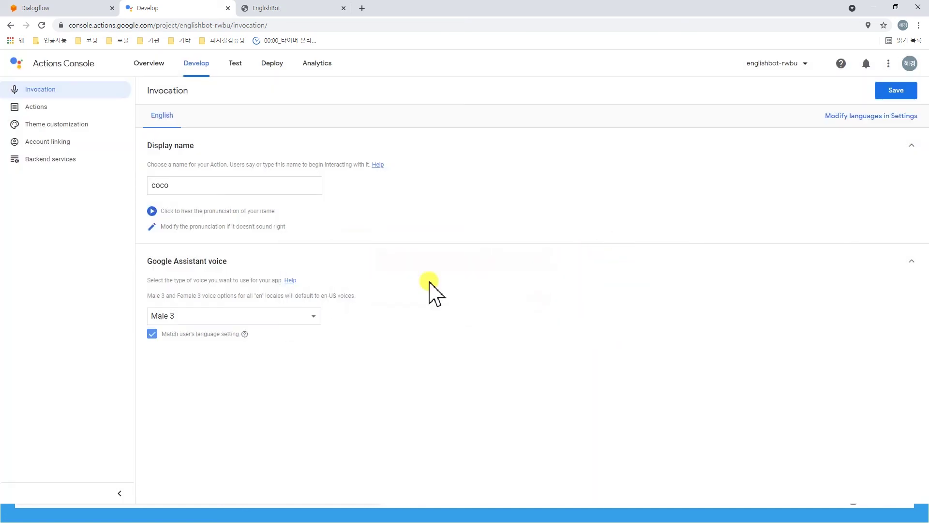
click(897, 92)
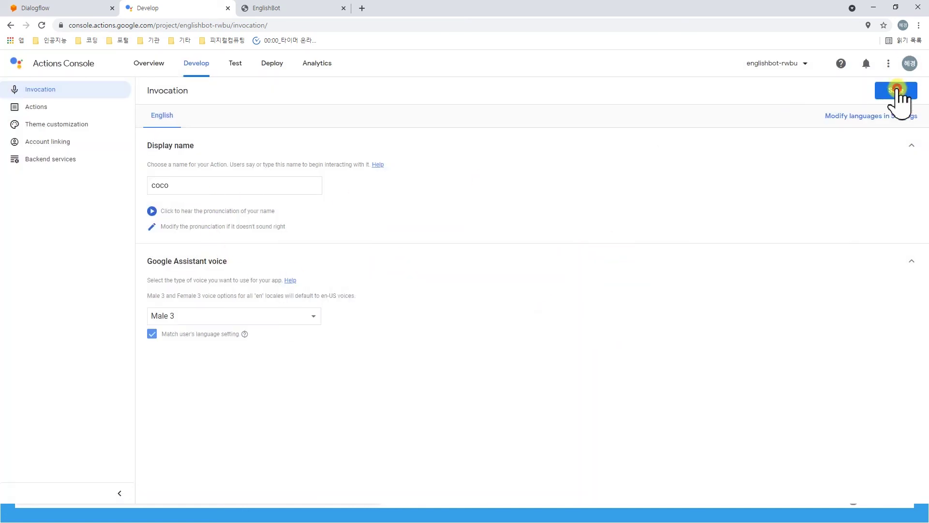
- Test the Action in the simulator with "Talk to coco", replying by voice "I am good" and "sorry but I have another friend"
click(235, 64)
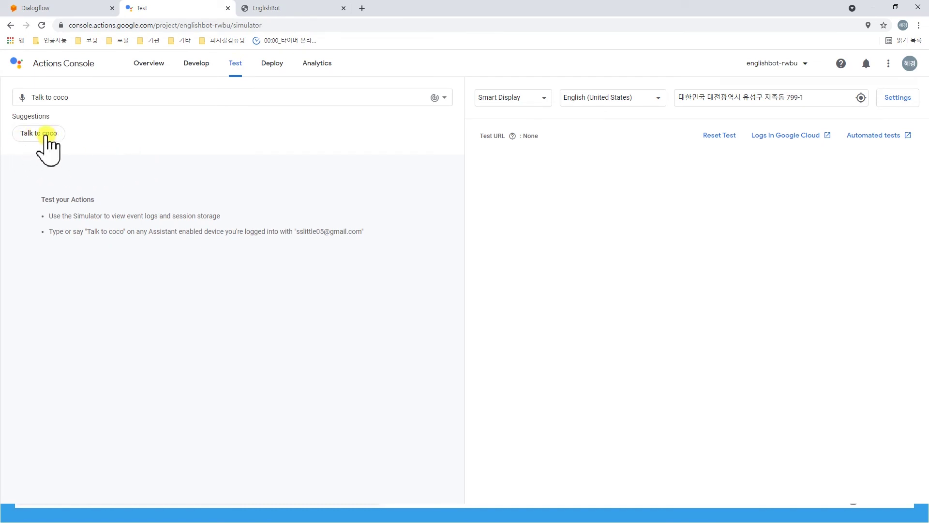
click(47, 134)
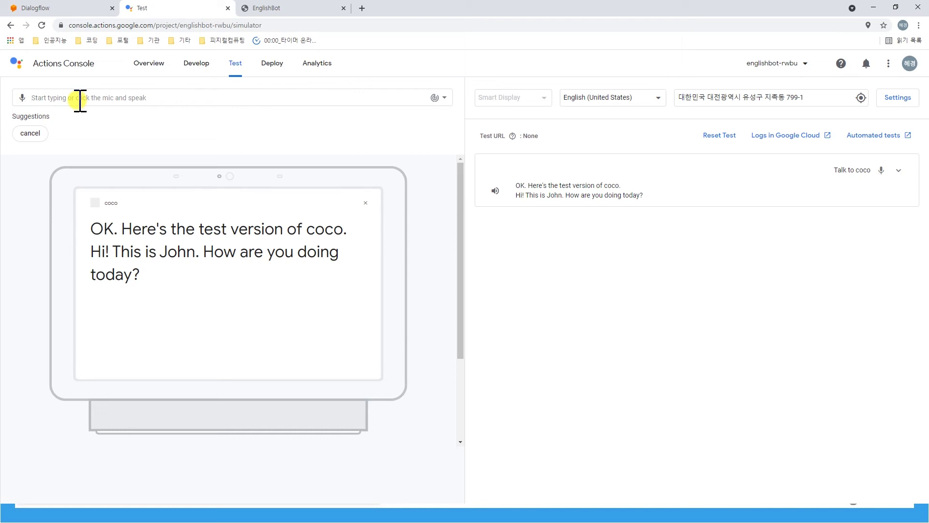
click(22, 98)
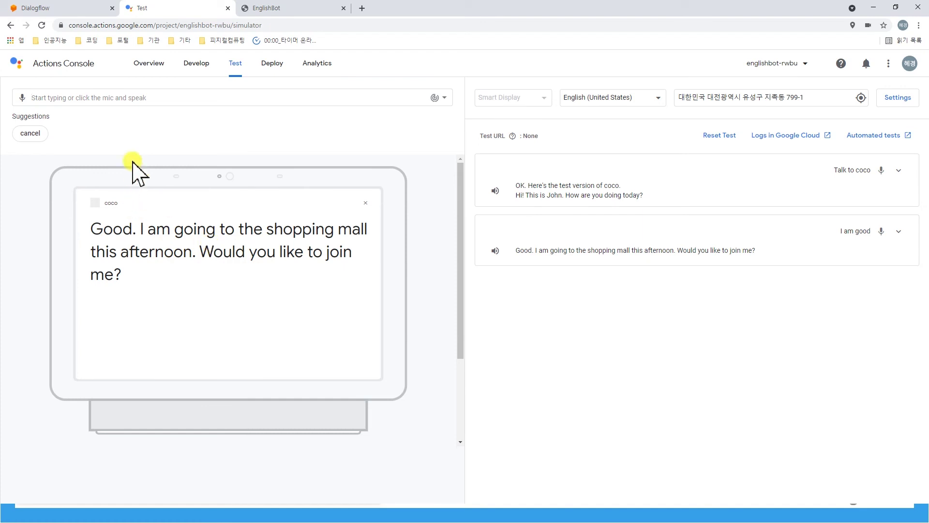
click(22, 97)
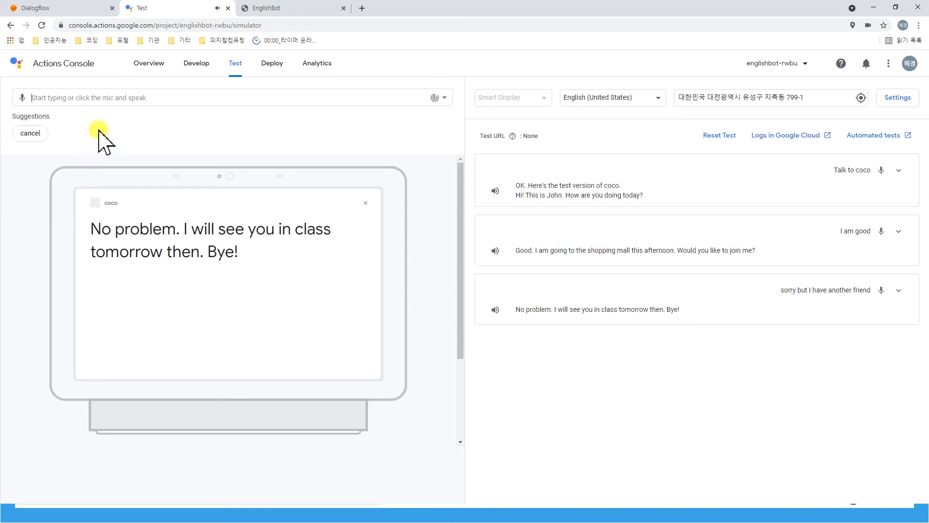
click(79, 94)
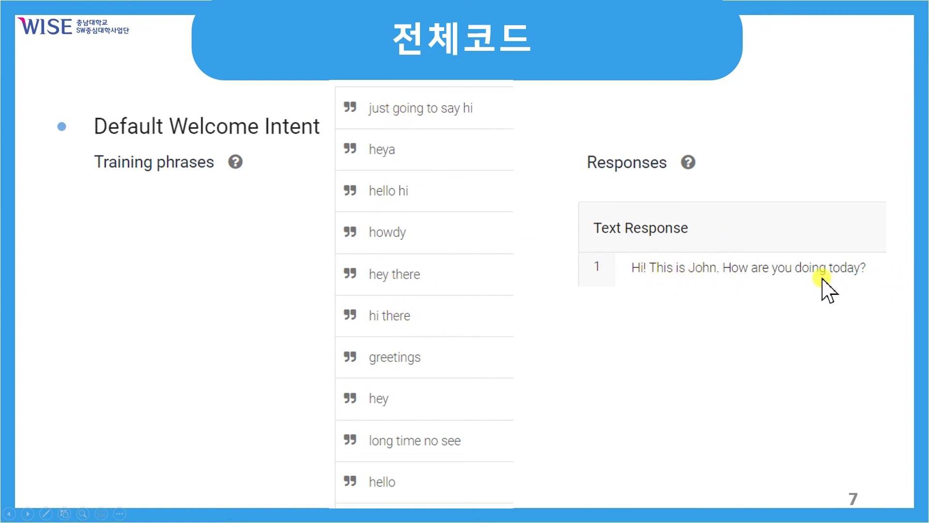
click(509, 198)
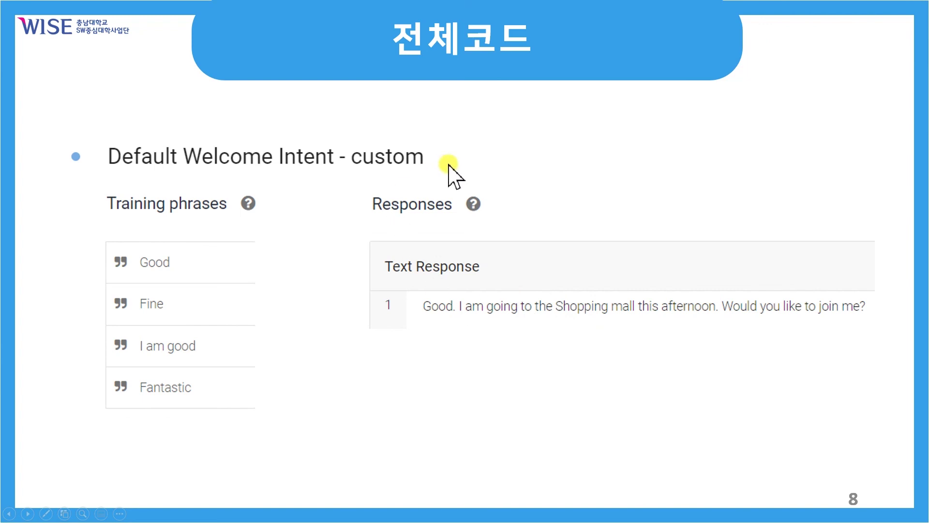
click(407, 171)
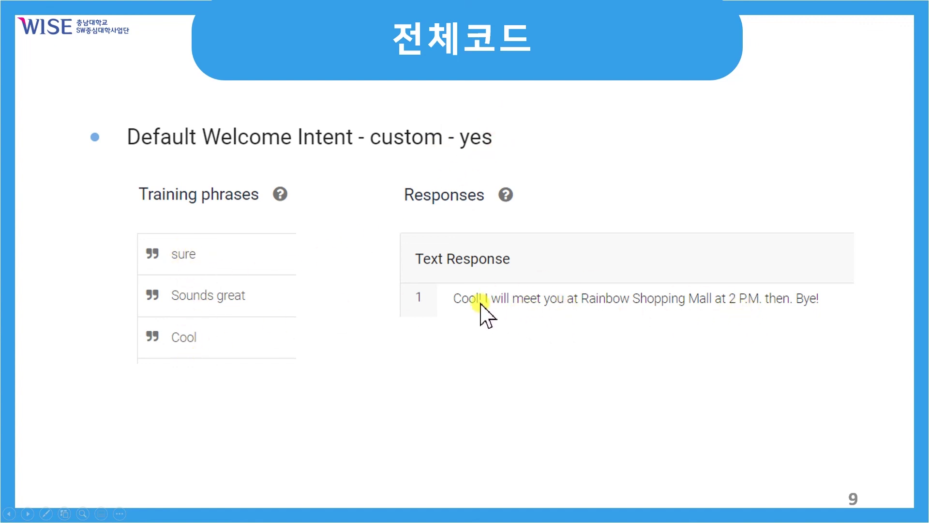
click(548, 199)
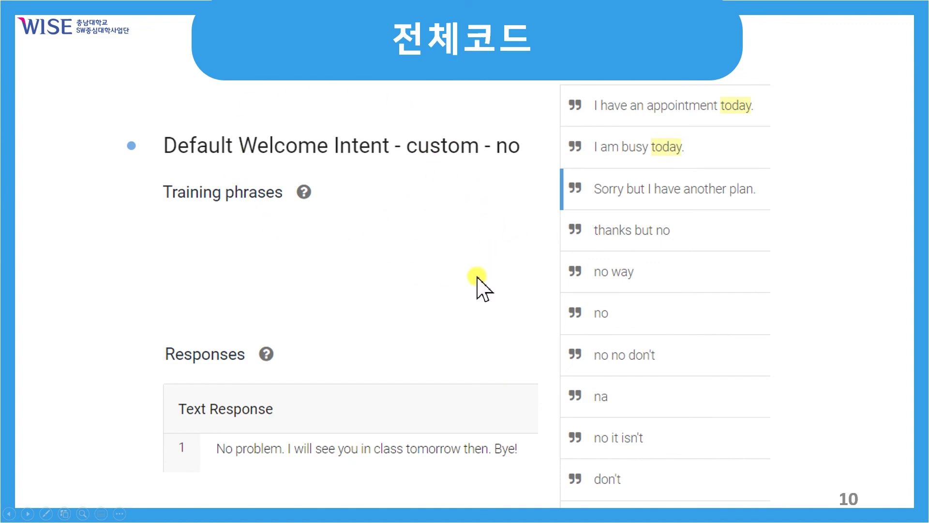
click(349, 245)
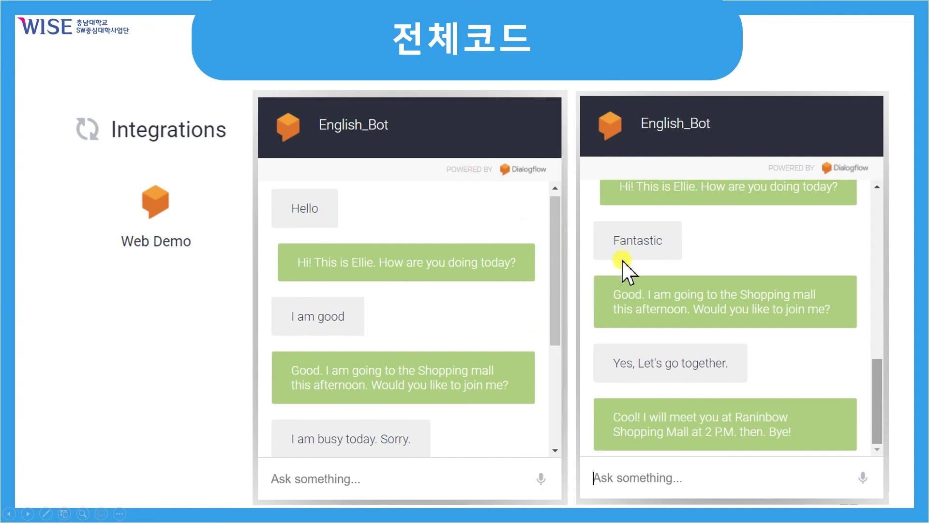
click(481, 253)
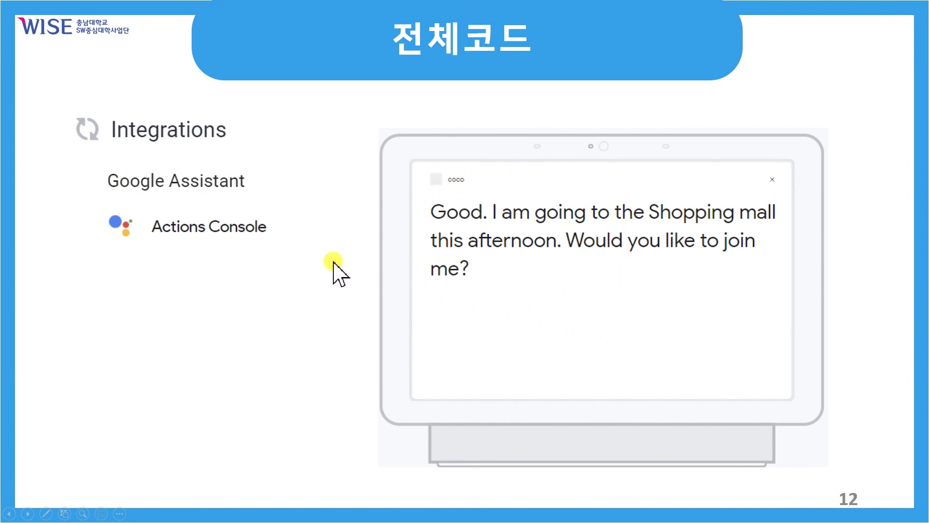
click(180, 186)
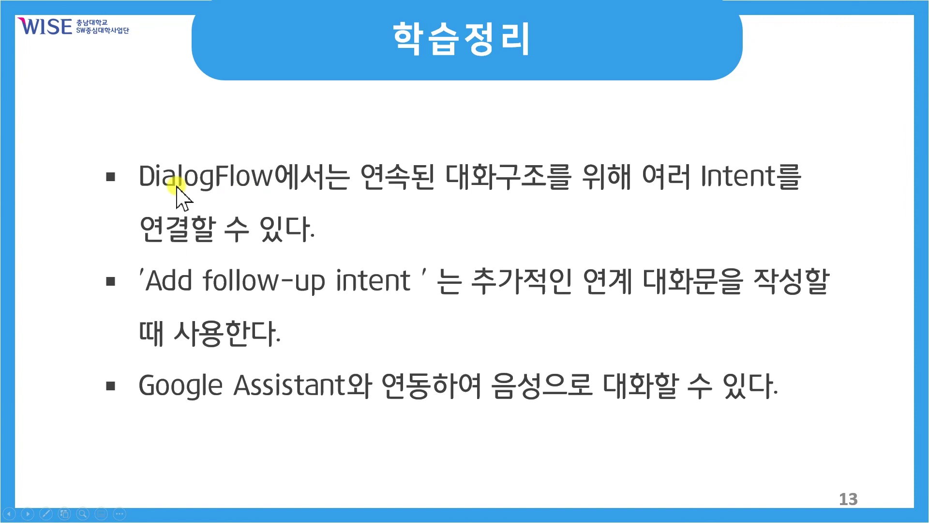